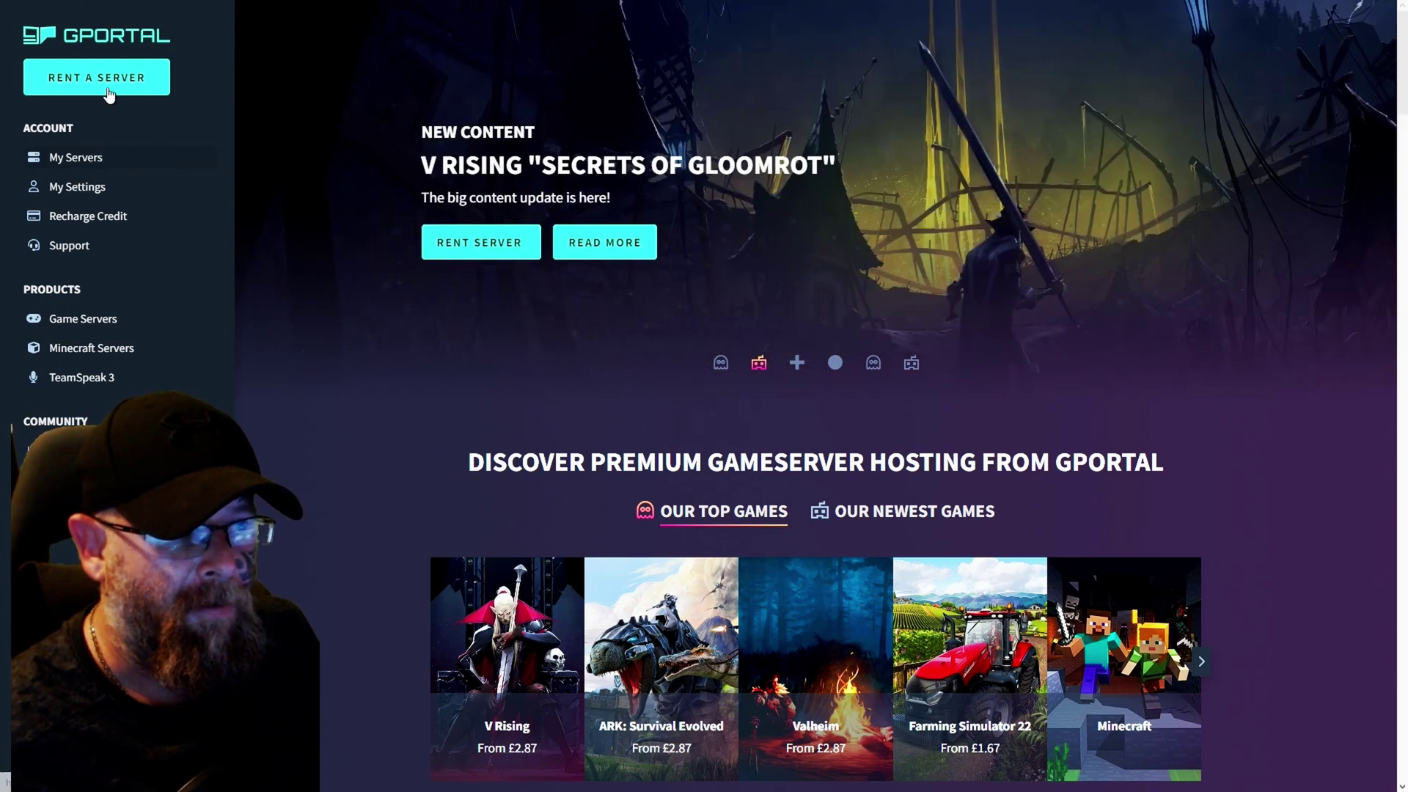
- Search the Game Servers catalogue for 'sons' to find Sons of the Forest
{"action": "left_click", "coordinate": [108, 94]}
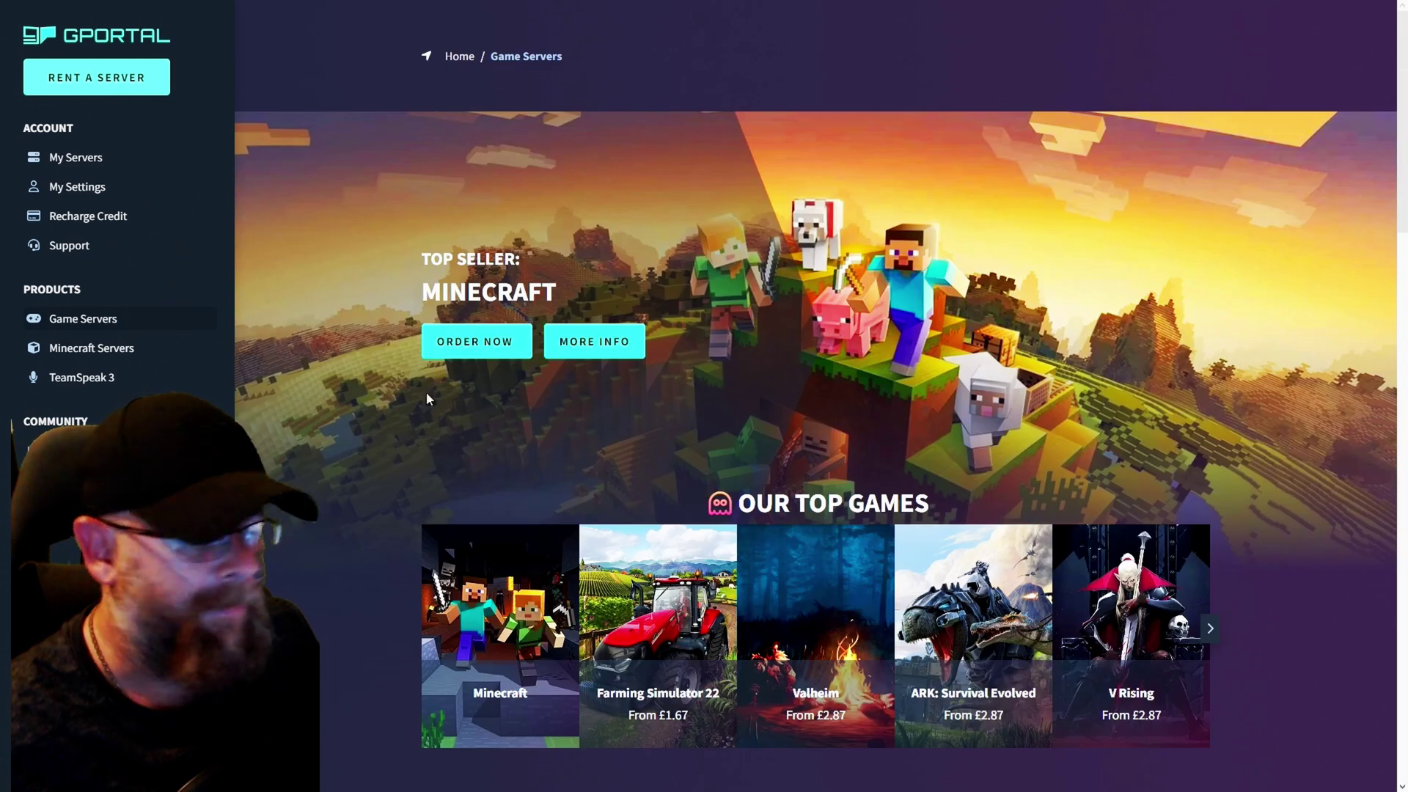
{"action": "scroll", "coordinate": [531, 455], "scroll_direction": "down", "scroll_amount": 7}
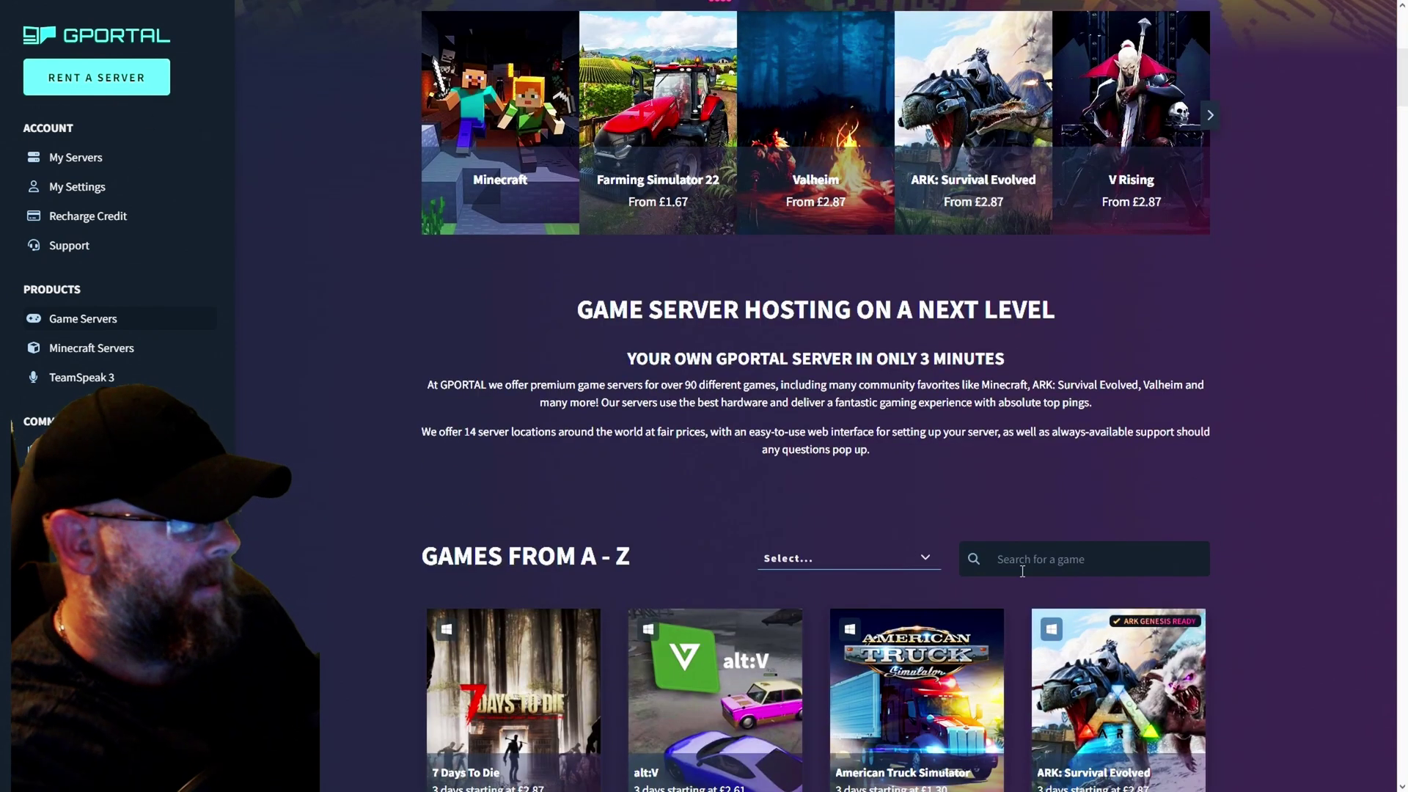
{"action": "left_click", "coordinate": [1022, 571]}
{"action": "type", "text": "sons"}
{"action": "scroll", "coordinate": [792, 582], "scroll_direction": "down", "scroll_amount": 5}
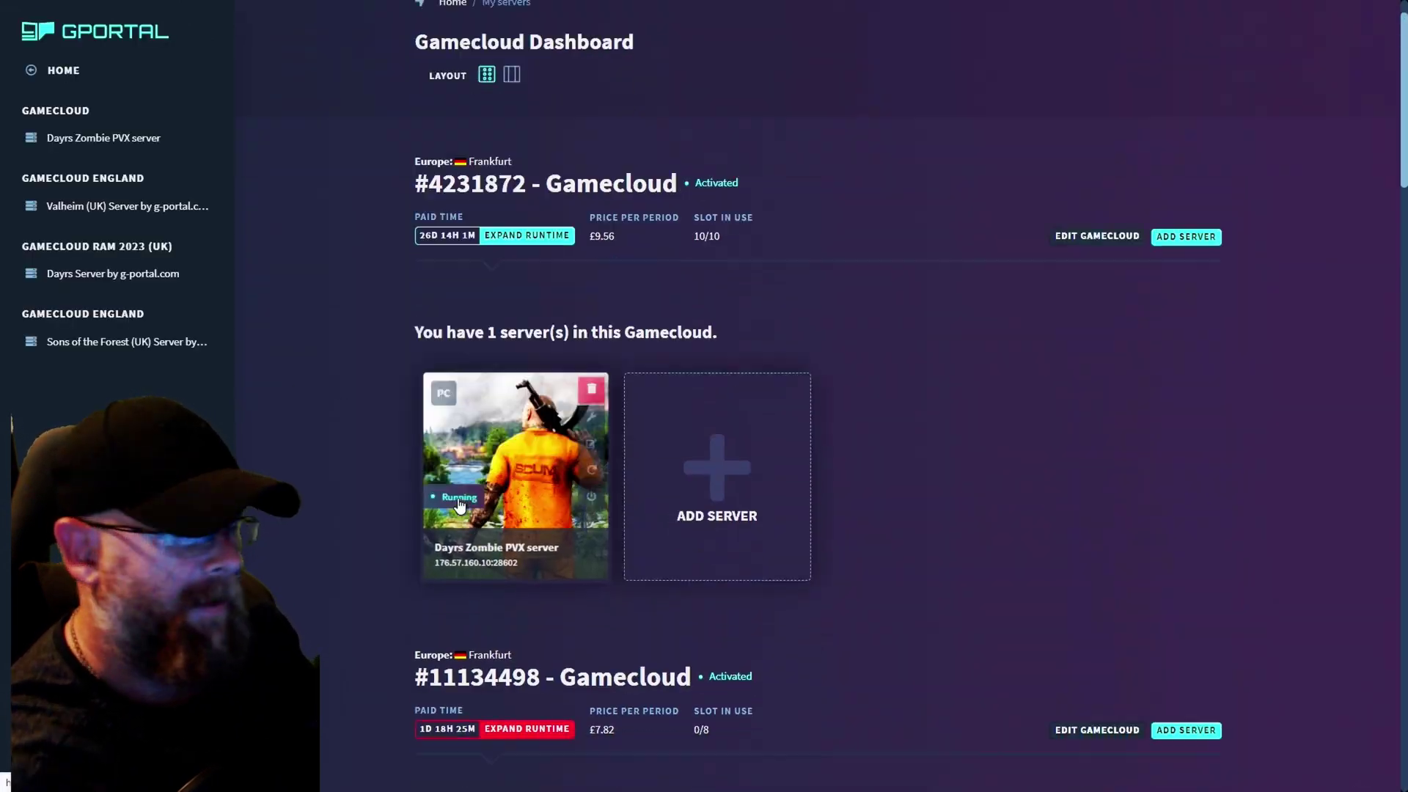
- Open the Sons of the Forest (UK) server card and go to its Basic Settings
{"action": "scroll", "coordinate": [459, 506], "scroll_direction": "down", "scroll_amount": 20}
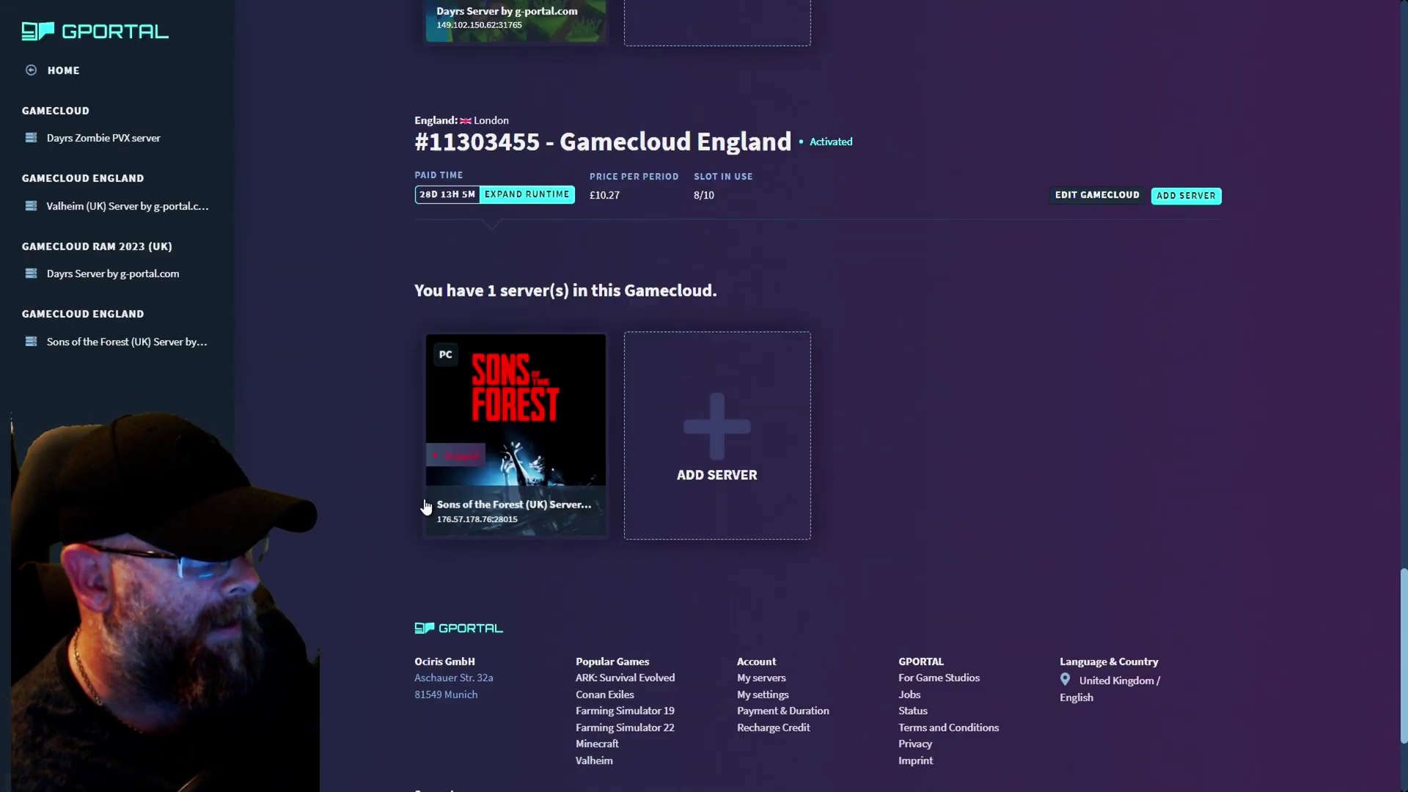
{"action": "left_click", "coordinate": [476, 329]}
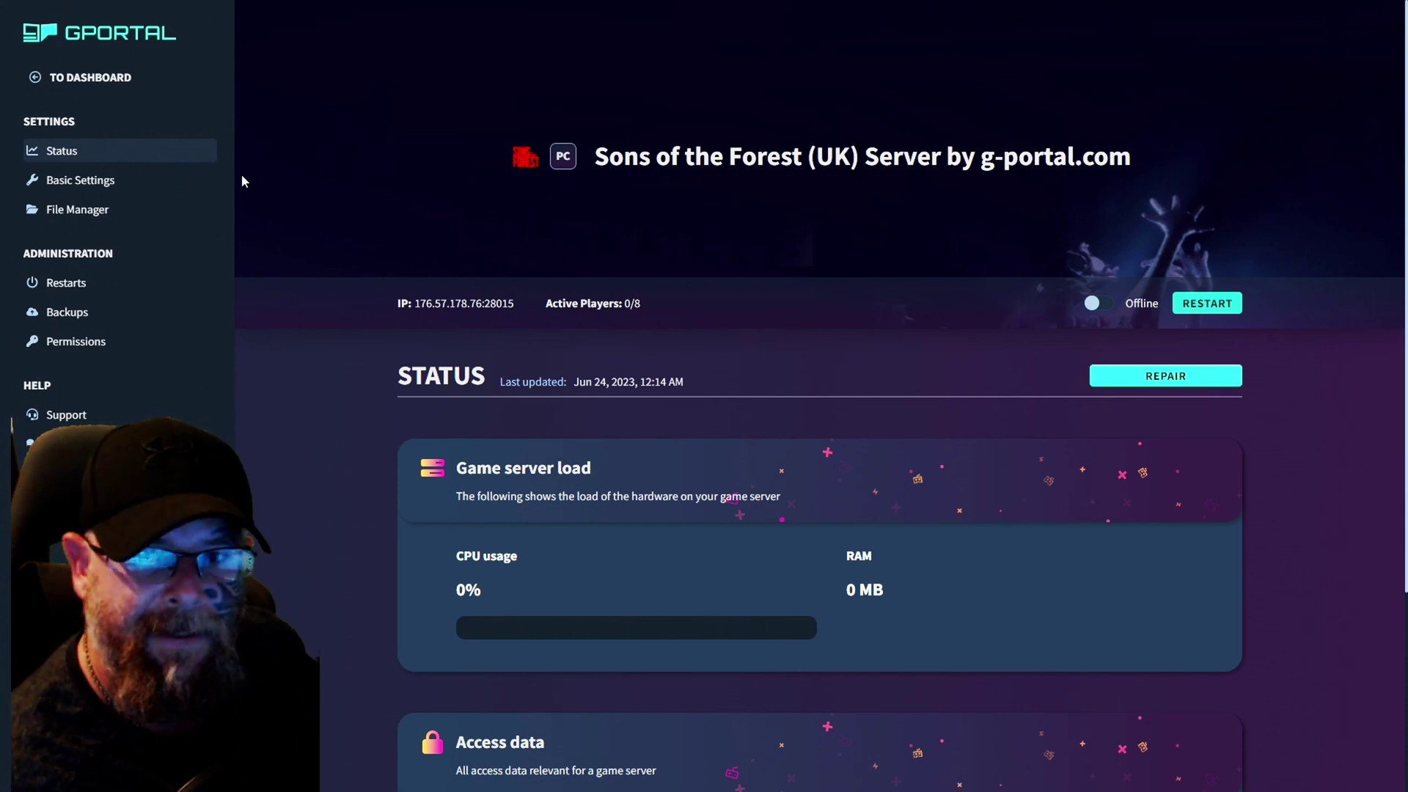
{"action": "left_click", "coordinate": [165, 180]}
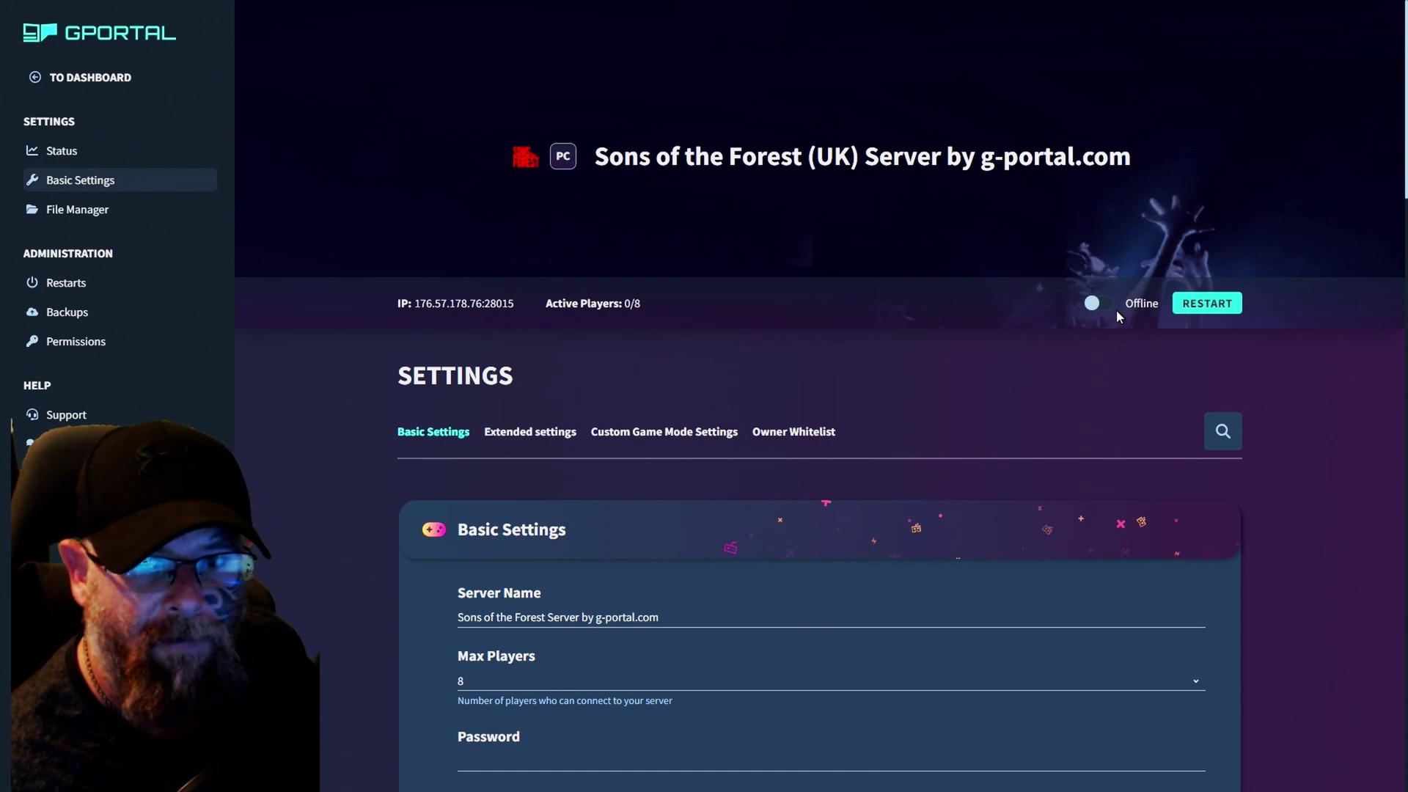
{"action": "scroll", "coordinate": [345, 358], "scroll_direction": "down", "scroll_amount": 2}
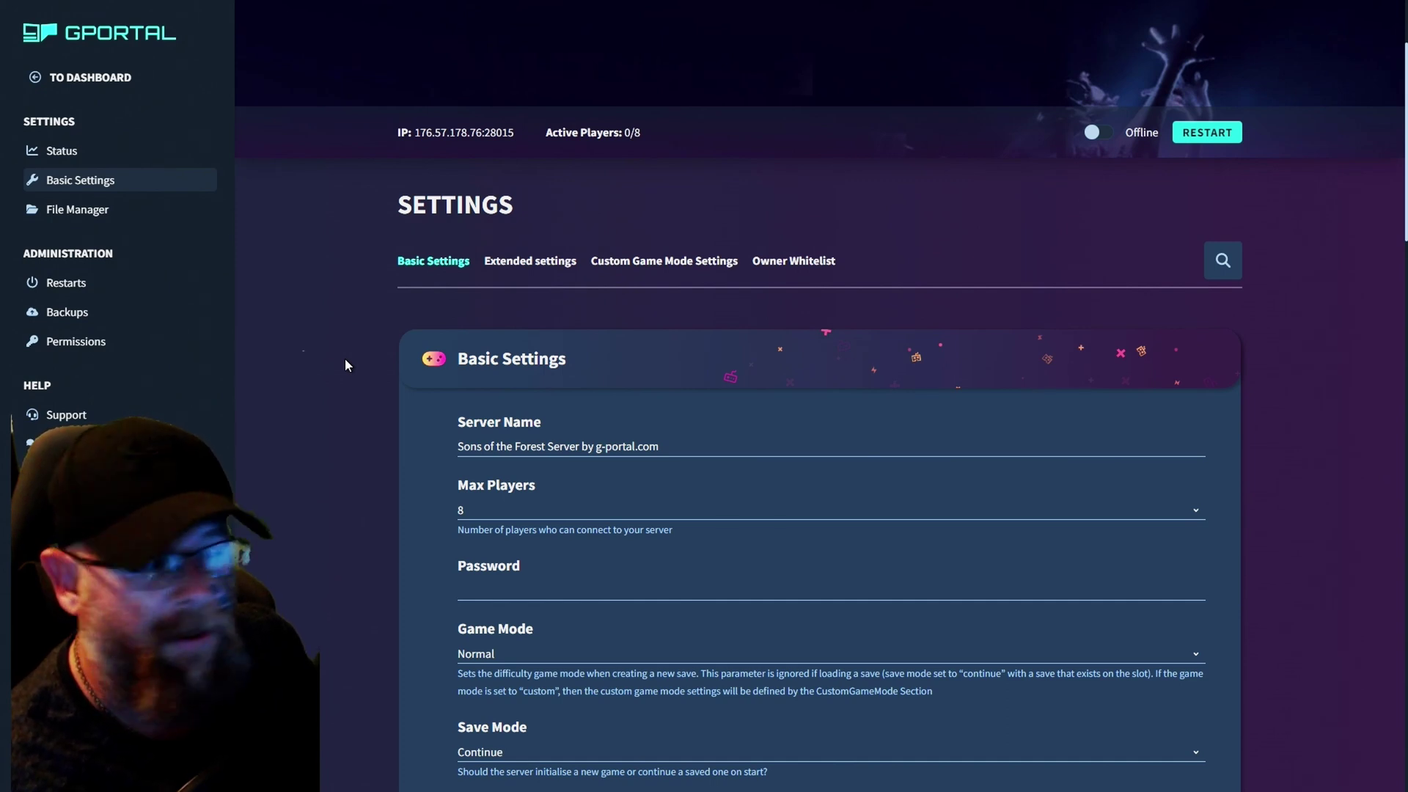
{"action": "scroll", "coordinate": [345, 359], "scroll_direction": "down", "scroll_amount": 2}
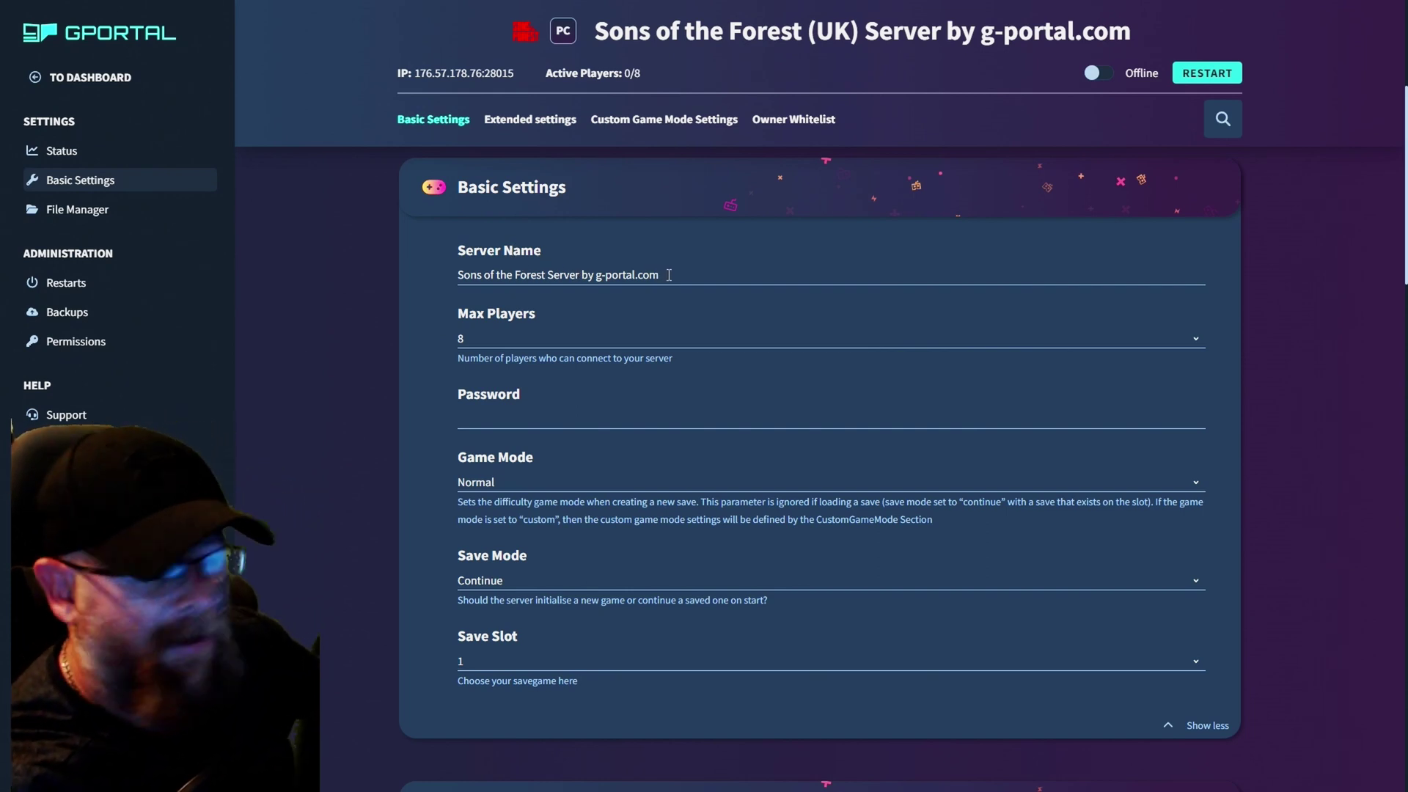
- Rename the server to 'Dayr Server' and keep Max Players at 8
{"action": "left_click_drag", "start_coordinate": [656, 274], "coordinate": [434, 275]}
{"action": "type", "text": "Dayr Server"}
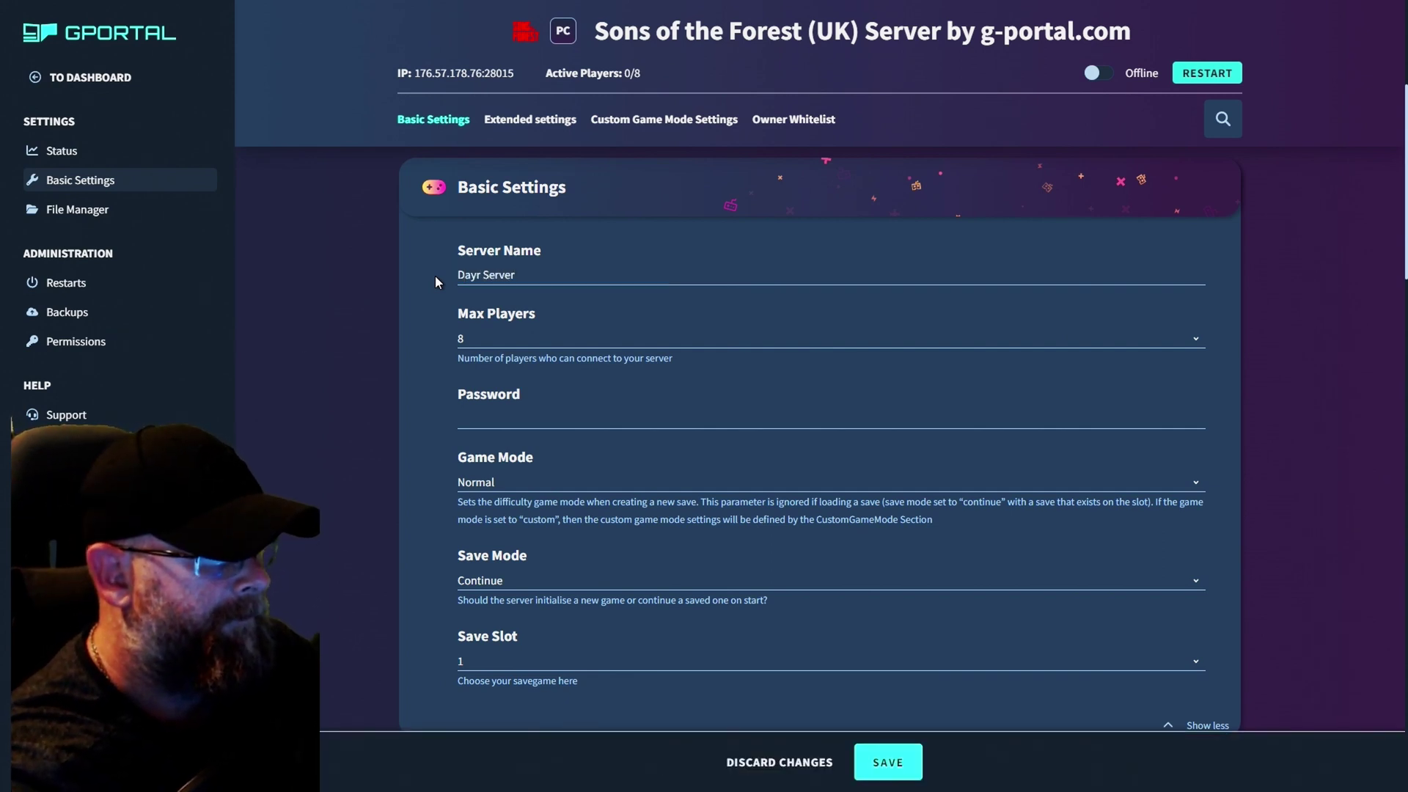
{"action": "left_click", "coordinate": [466, 338]}
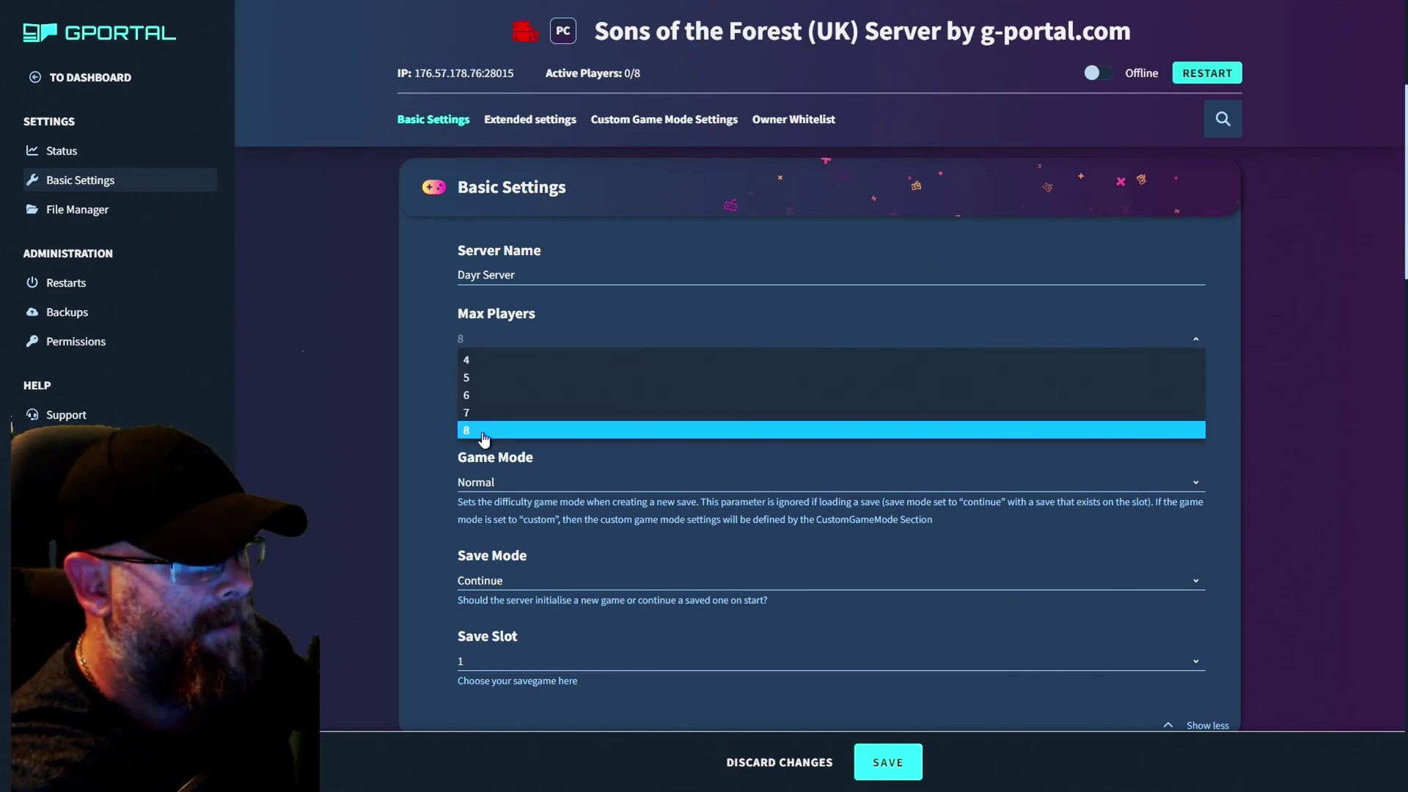
{"action": "left_click", "coordinate": [483, 433]}
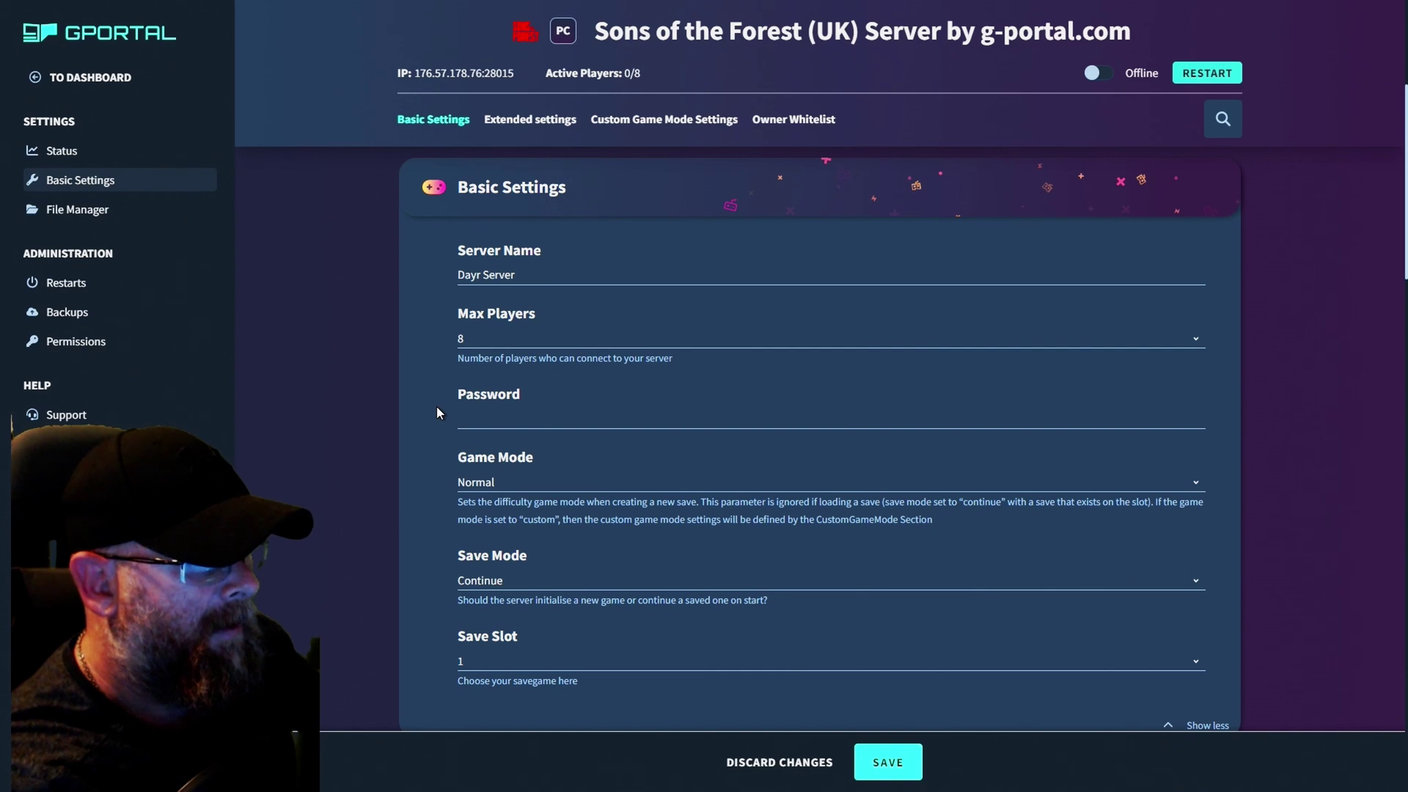
- Enter a join password in the server's Password field
{"action": "scroll", "coordinate": [437, 413], "scroll_direction": "down", "scroll_amount": 2}
{"action": "left_click", "coordinate": [485, 245]}
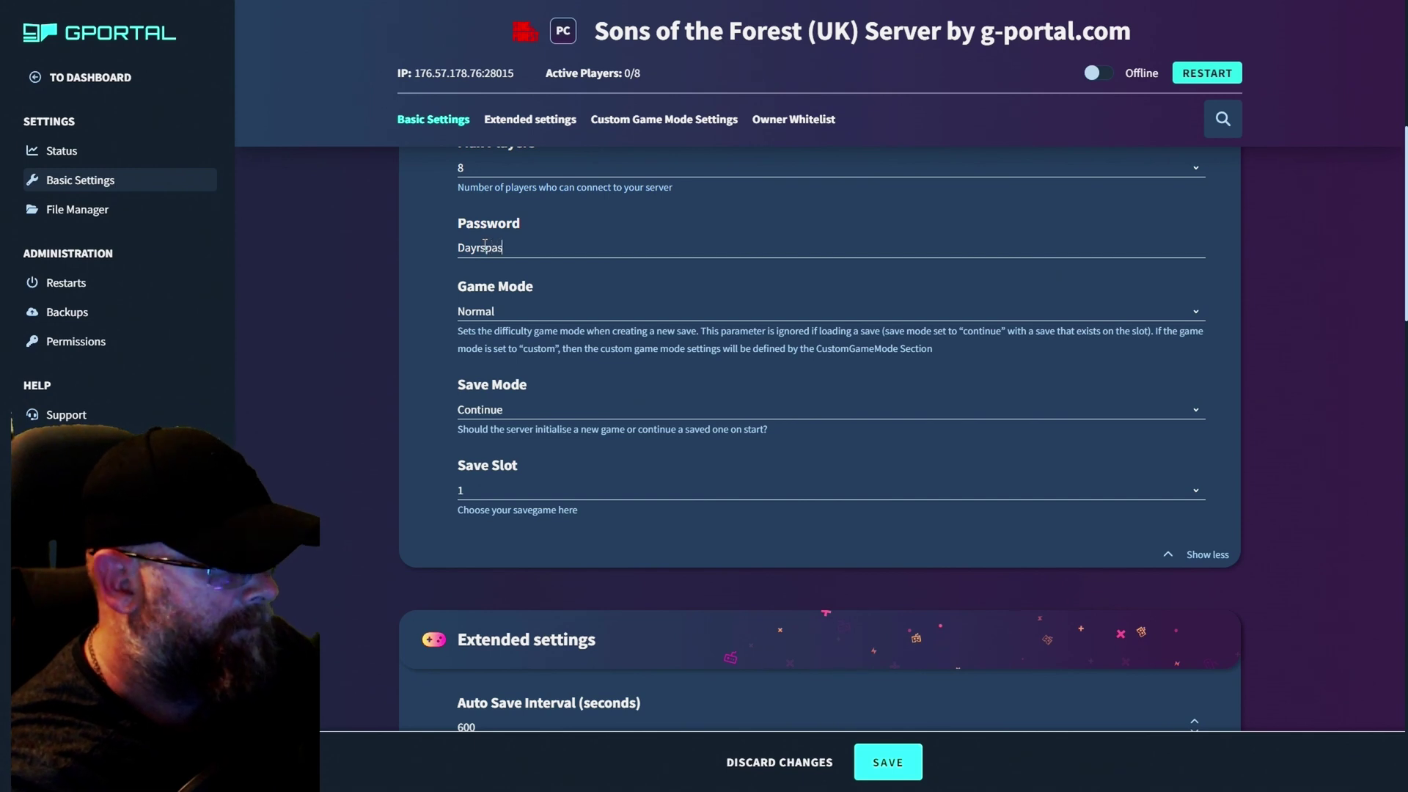
{"action": "scroll", "coordinate": [461, 262], "scroll_direction": "down", "scroll_amount": 2}
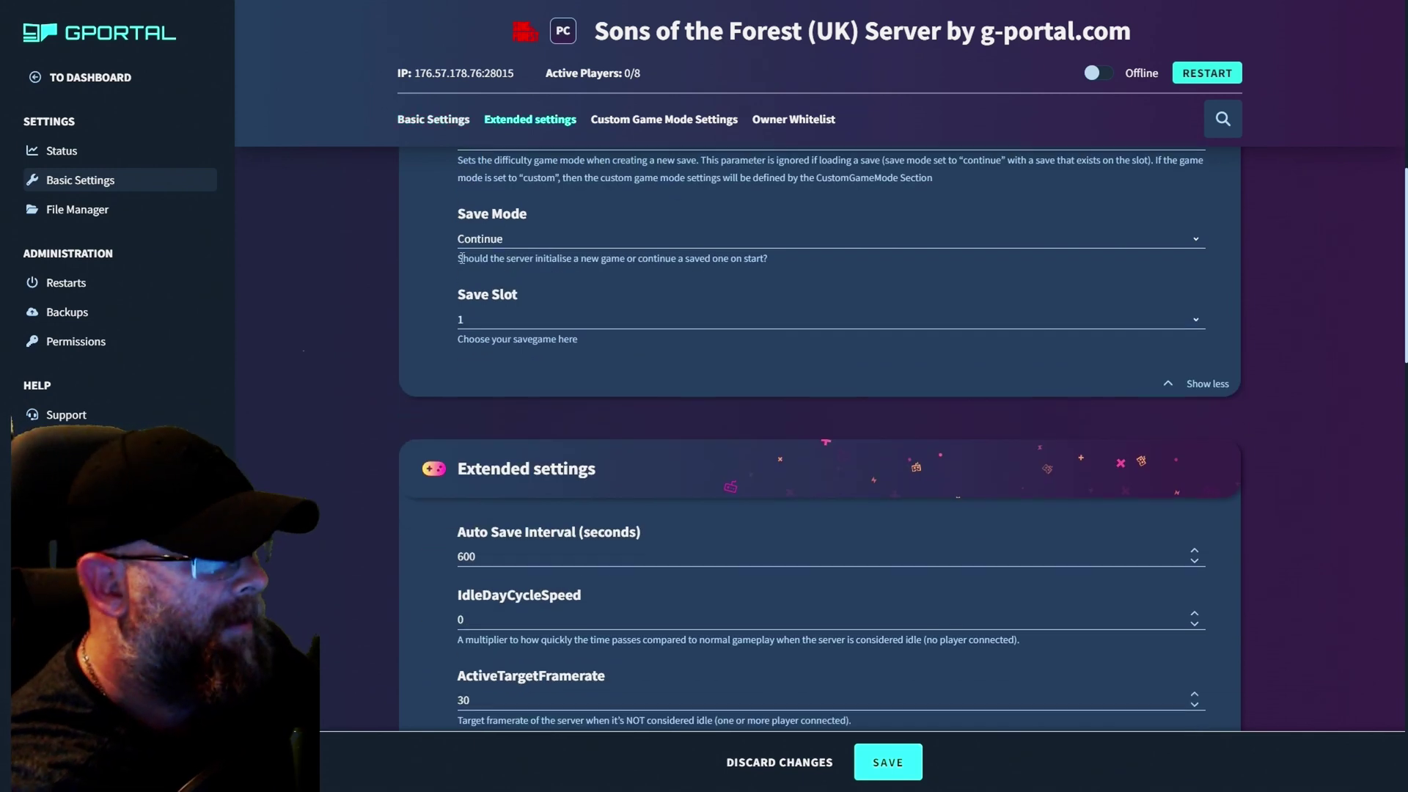
{"action": "scroll", "coordinate": [460, 262], "scroll_direction": "up", "scroll_amount": 2}
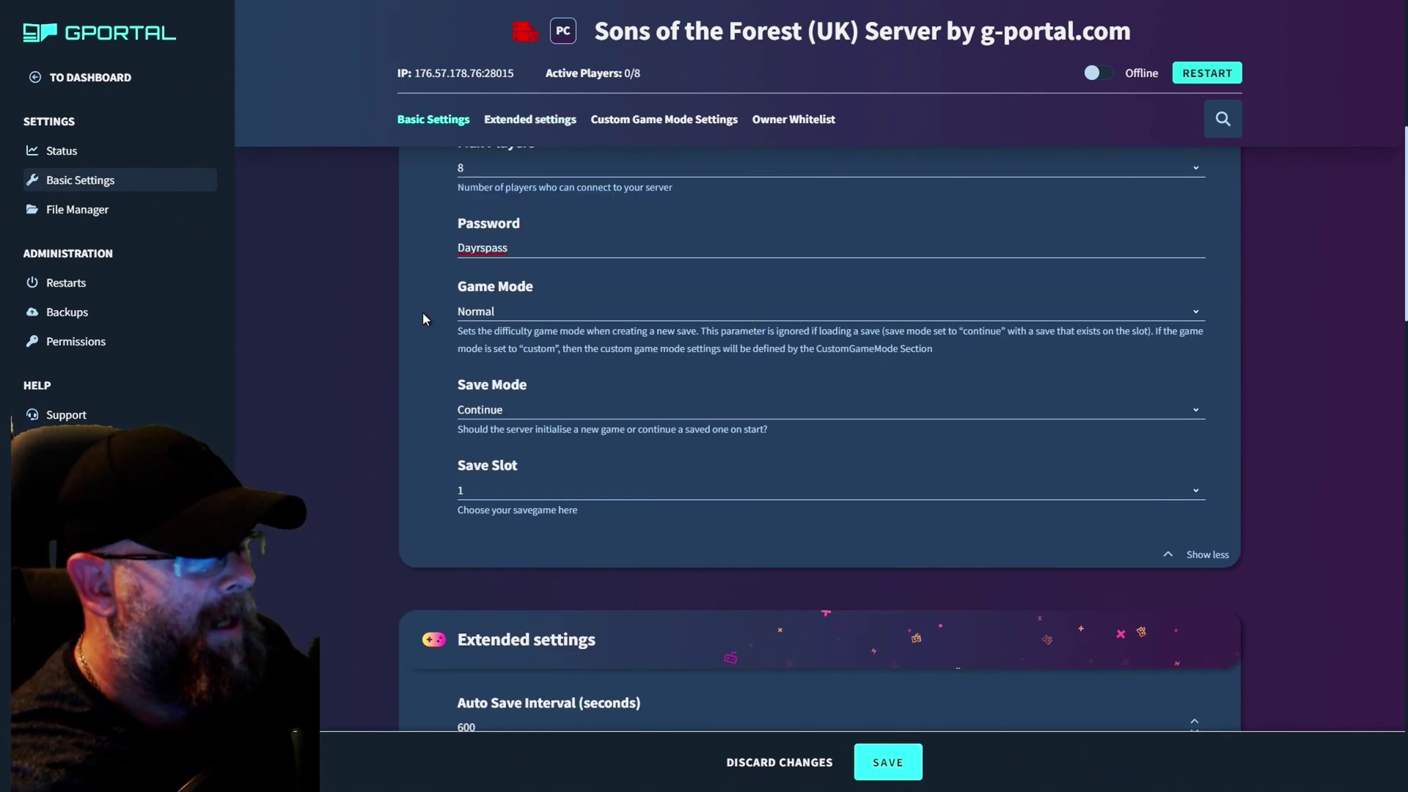
- Set the Game Mode to HardSurvival
{"action": "scroll", "coordinate": [484, 411], "scroll_direction": "up", "scroll_amount": 2}
{"action": "left_click", "coordinate": [503, 482]}
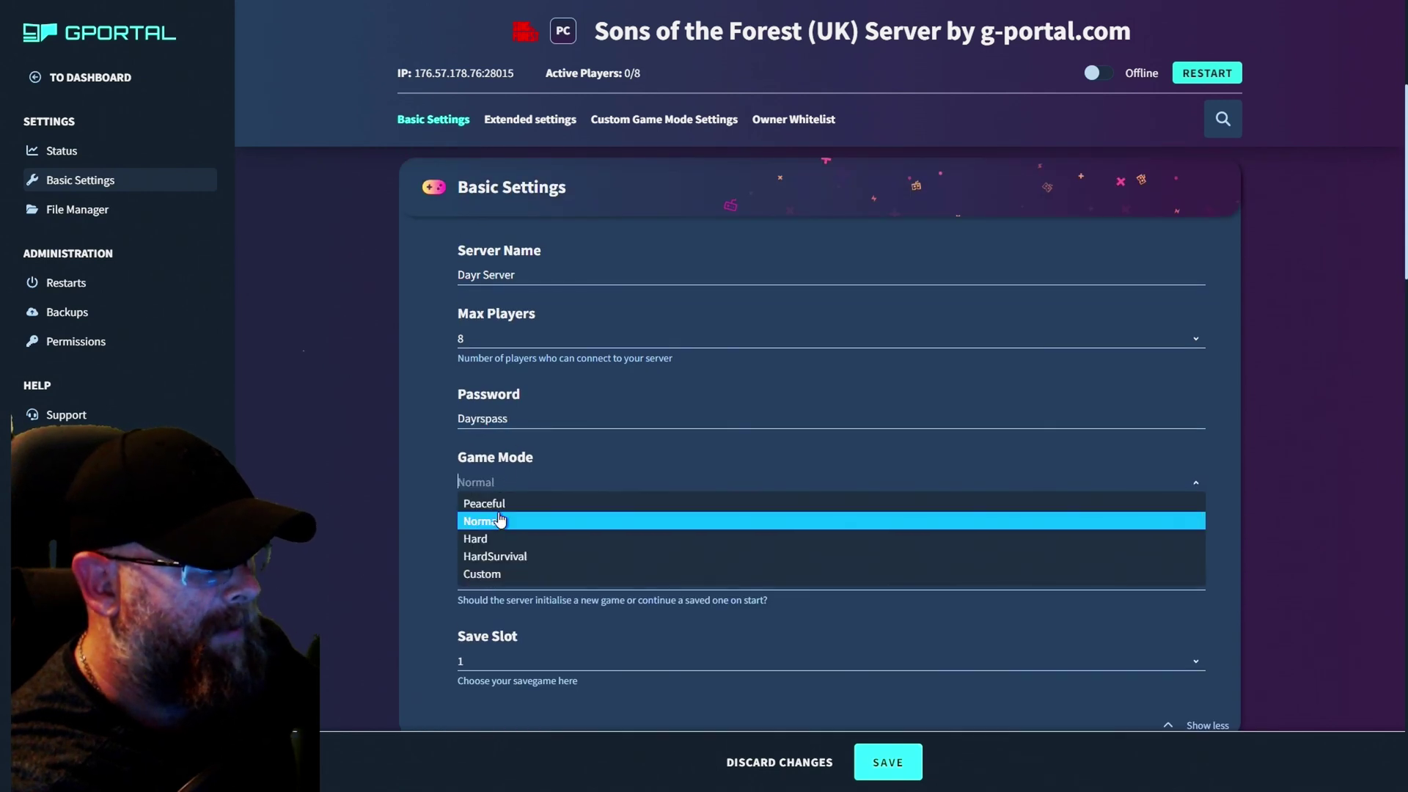
{"action": "left_click", "coordinate": [505, 575]}
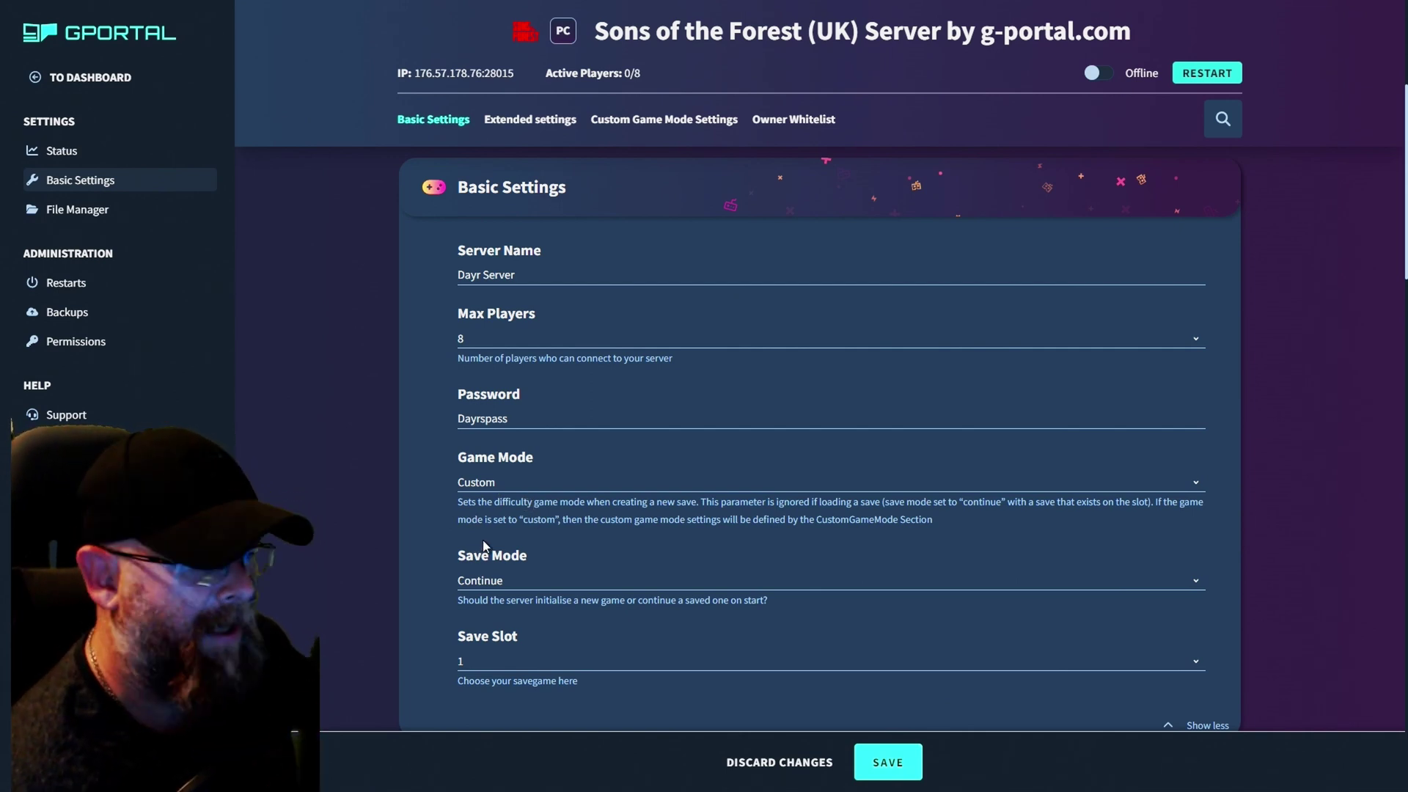
{"action": "left_click", "coordinate": [510, 485]}
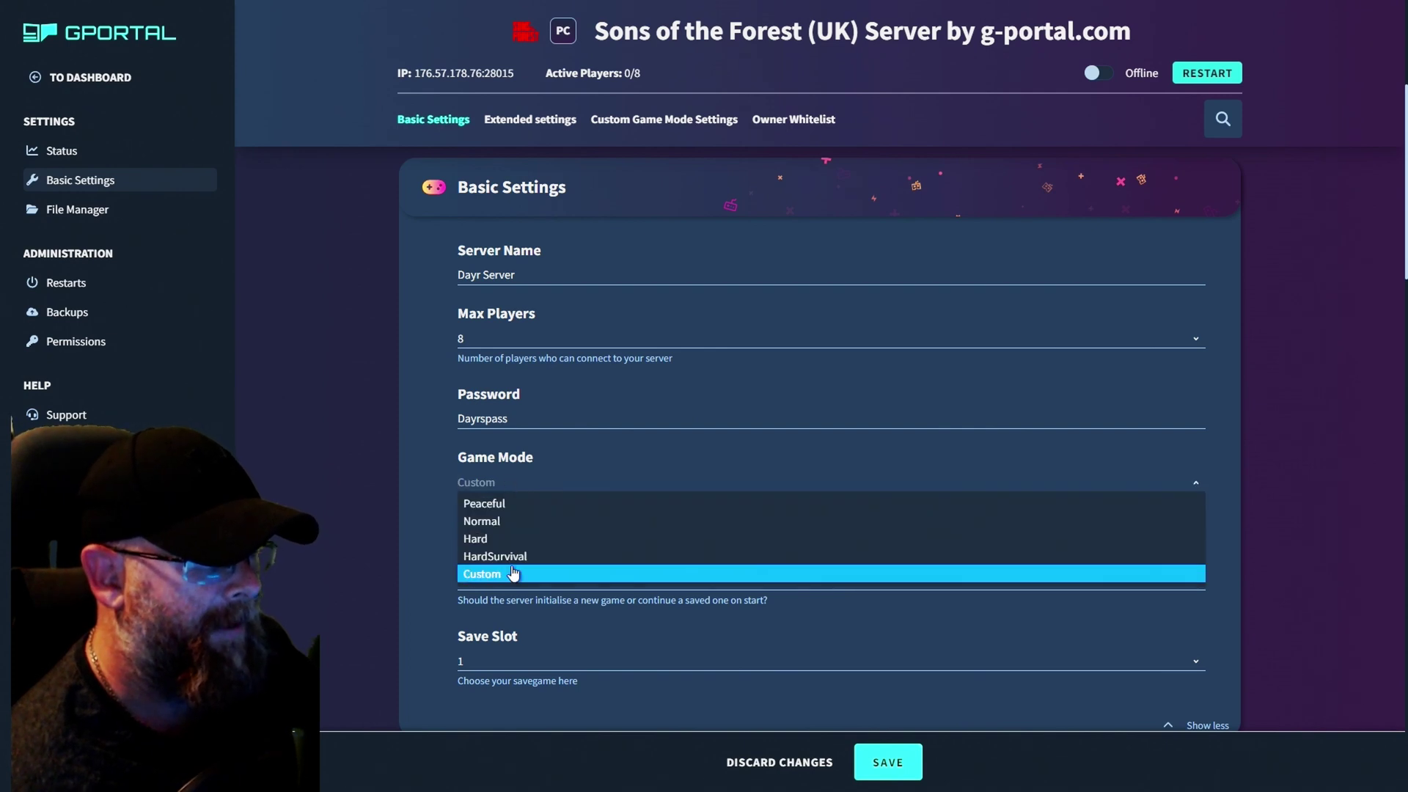
{"action": "left_click", "coordinate": [493, 556]}
- Set Save Mode to New with Save Slot 1 and collapse the basic settings
{"action": "scroll", "coordinate": [447, 549], "scroll_direction": "down", "scroll_amount": 2}
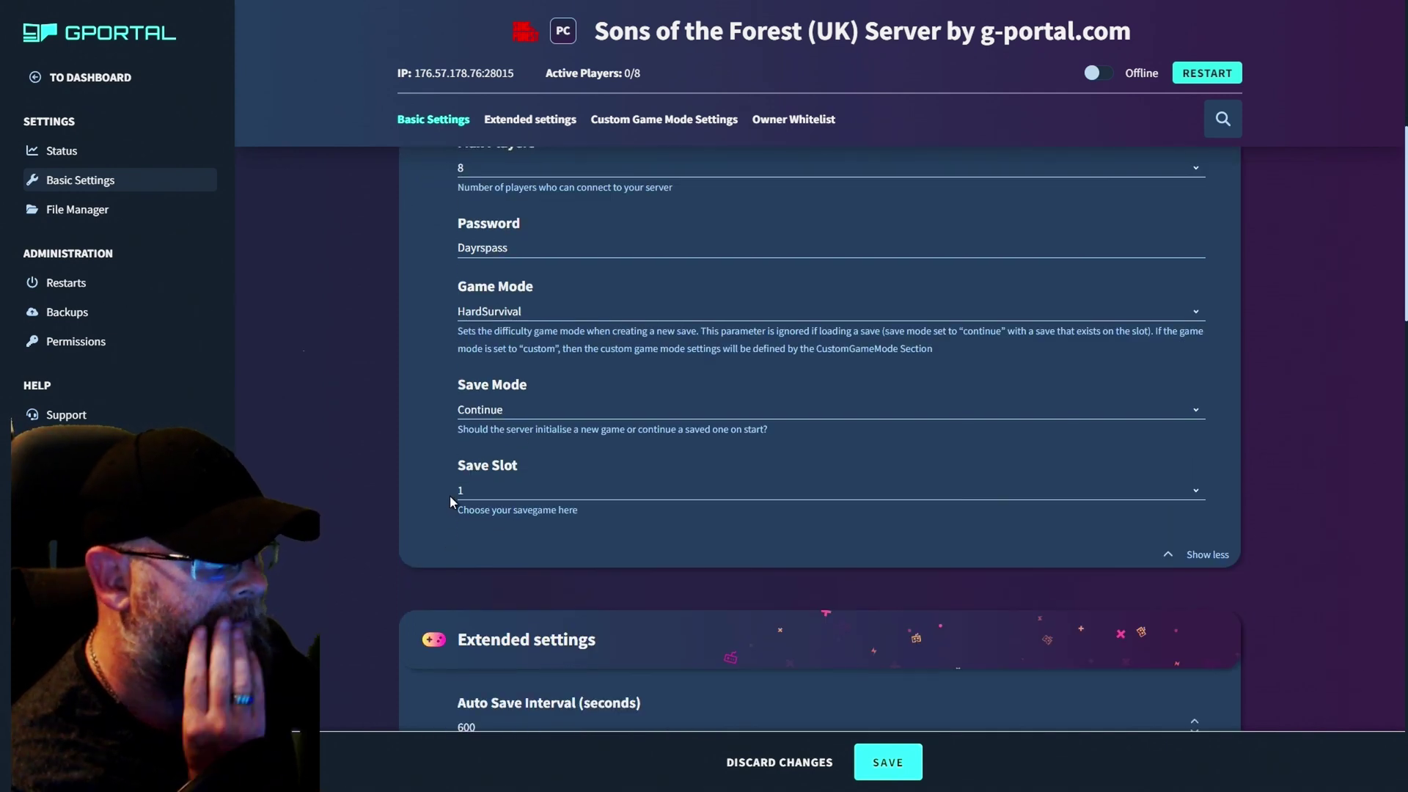
{"action": "left_click", "coordinate": [512, 411]}
{"action": "left_click", "coordinate": [496, 431]}
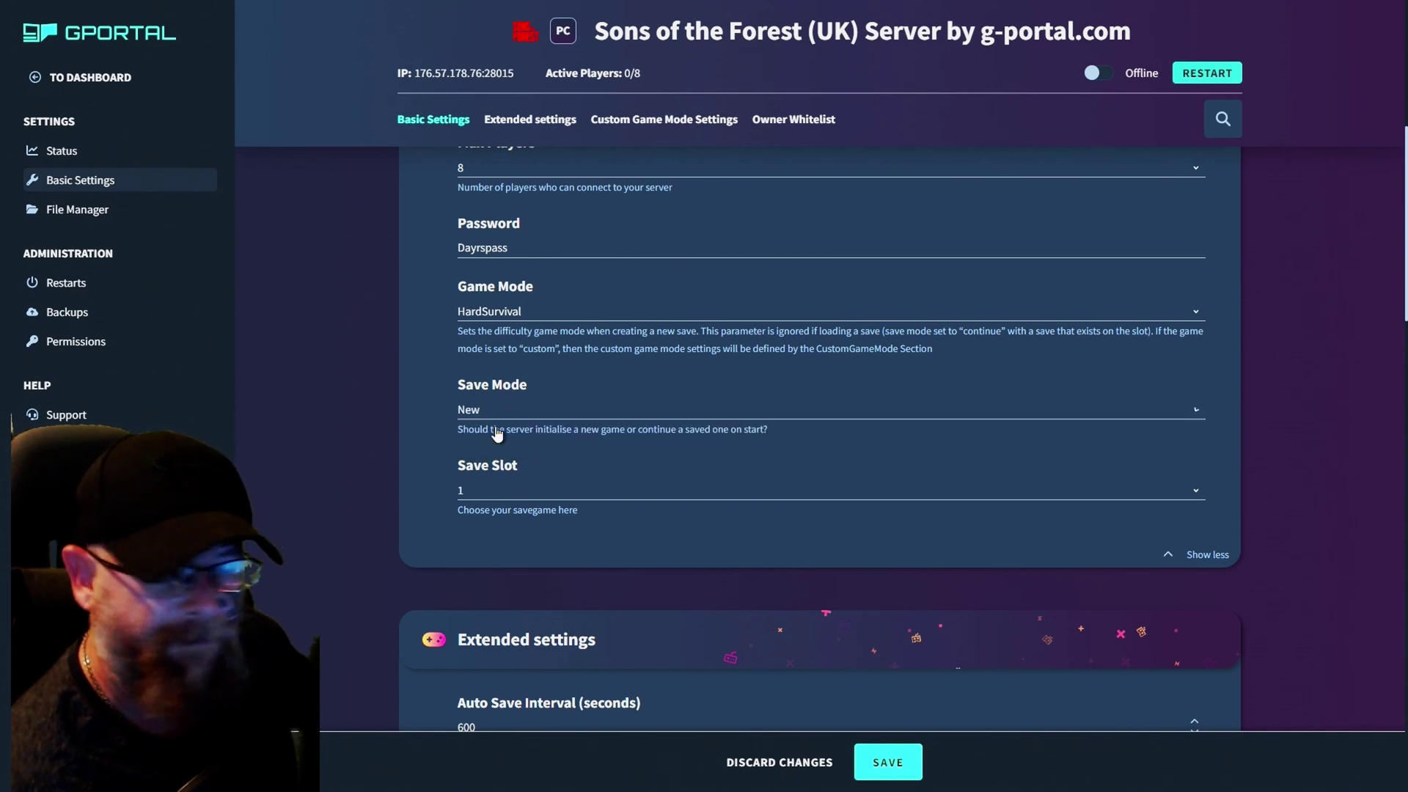
{"action": "scroll", "coordinate": [428, 438], "scroll_direction": "down", "scroll_amount": 2}
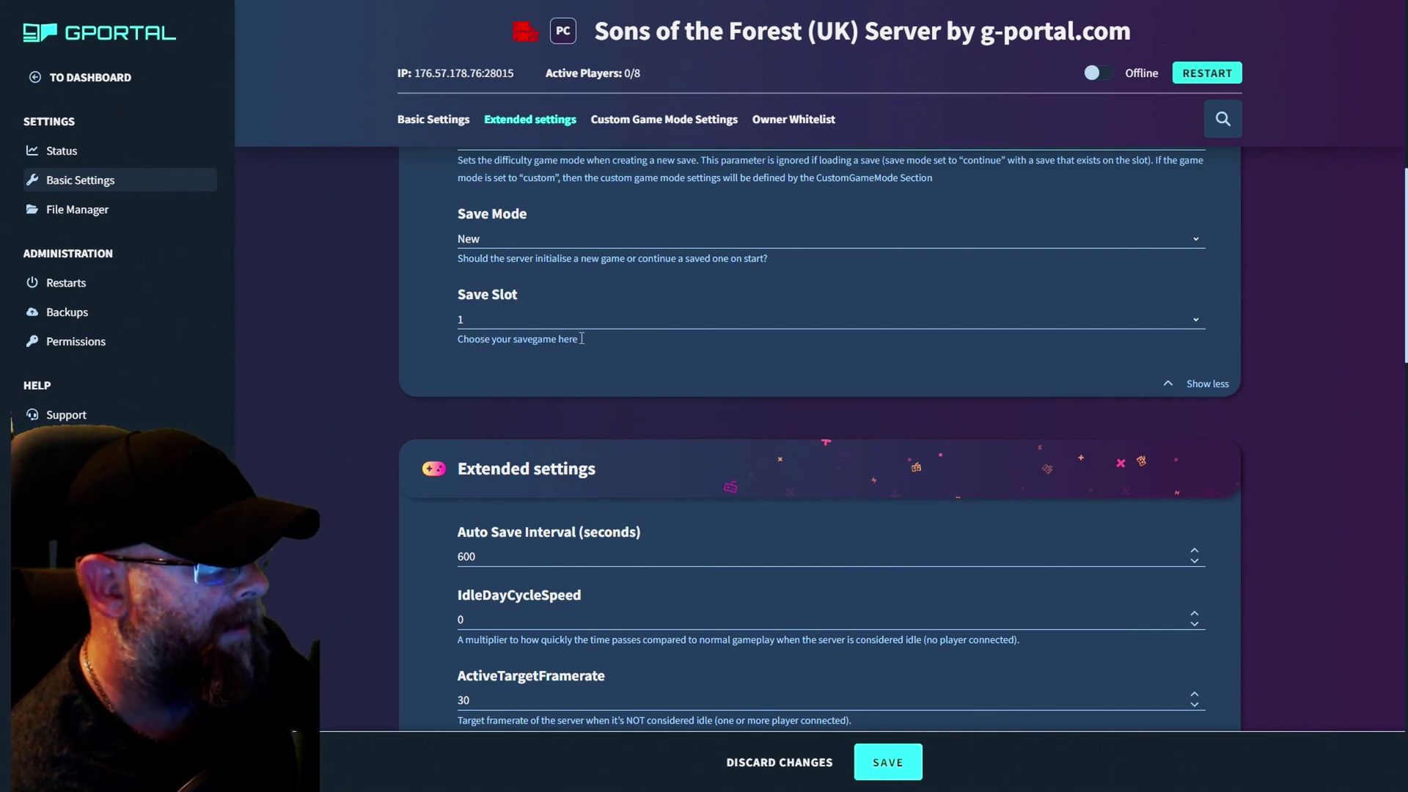
{"action": "left_click", "coordinate": [501, 312]}
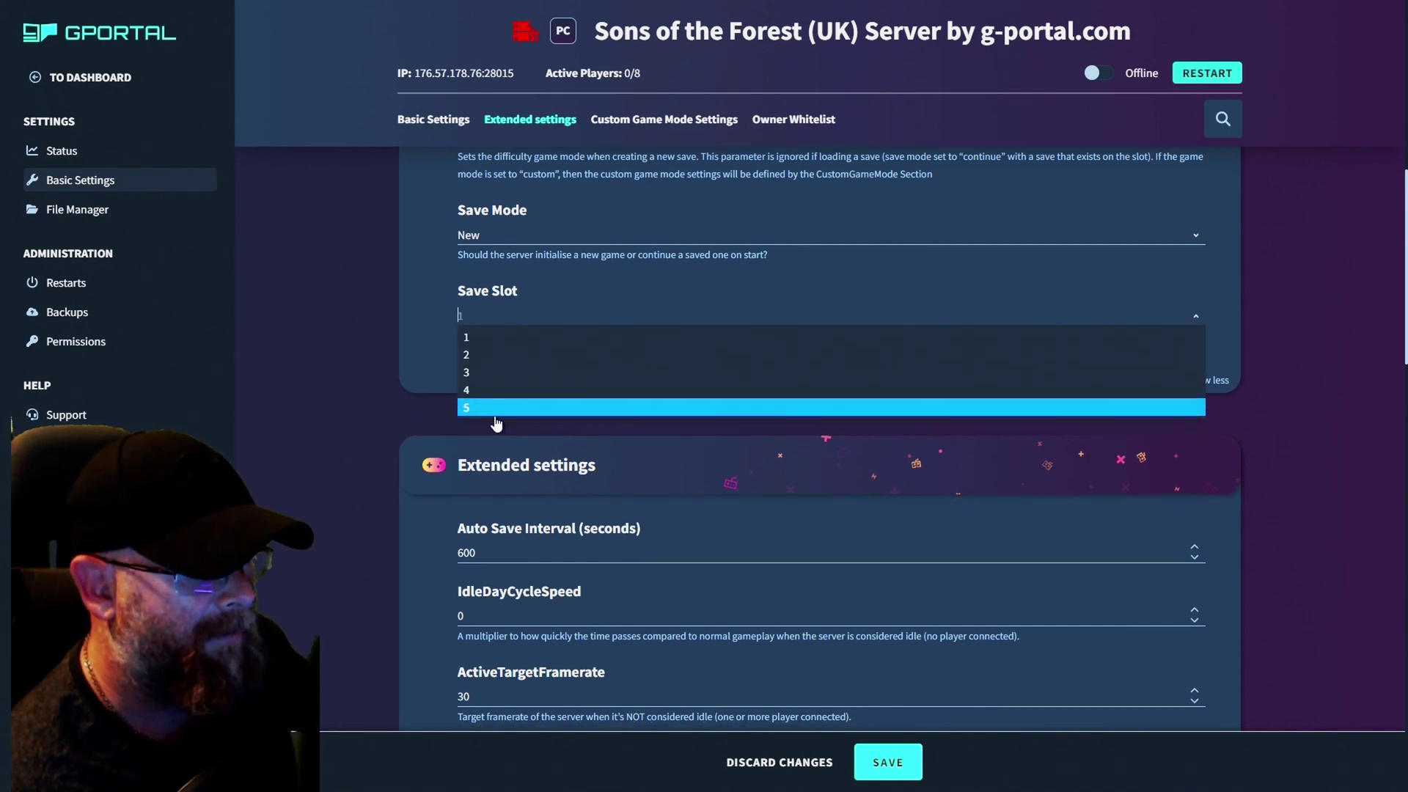
{"action": "scroll", "coordinate": [494, 415], "scroll_direction": "down", "scroll_amount": 1}
{"action": "scroll", "coordinate": [494, 422], "scroll_direction": "down", "scroll_amount": 3}
{"action": "scroll", "coordinate": [494, 422], "scroll_direction": "up", "scroll_amount": 4}
{"action": "left_click", "coordinate": [490, 344]}
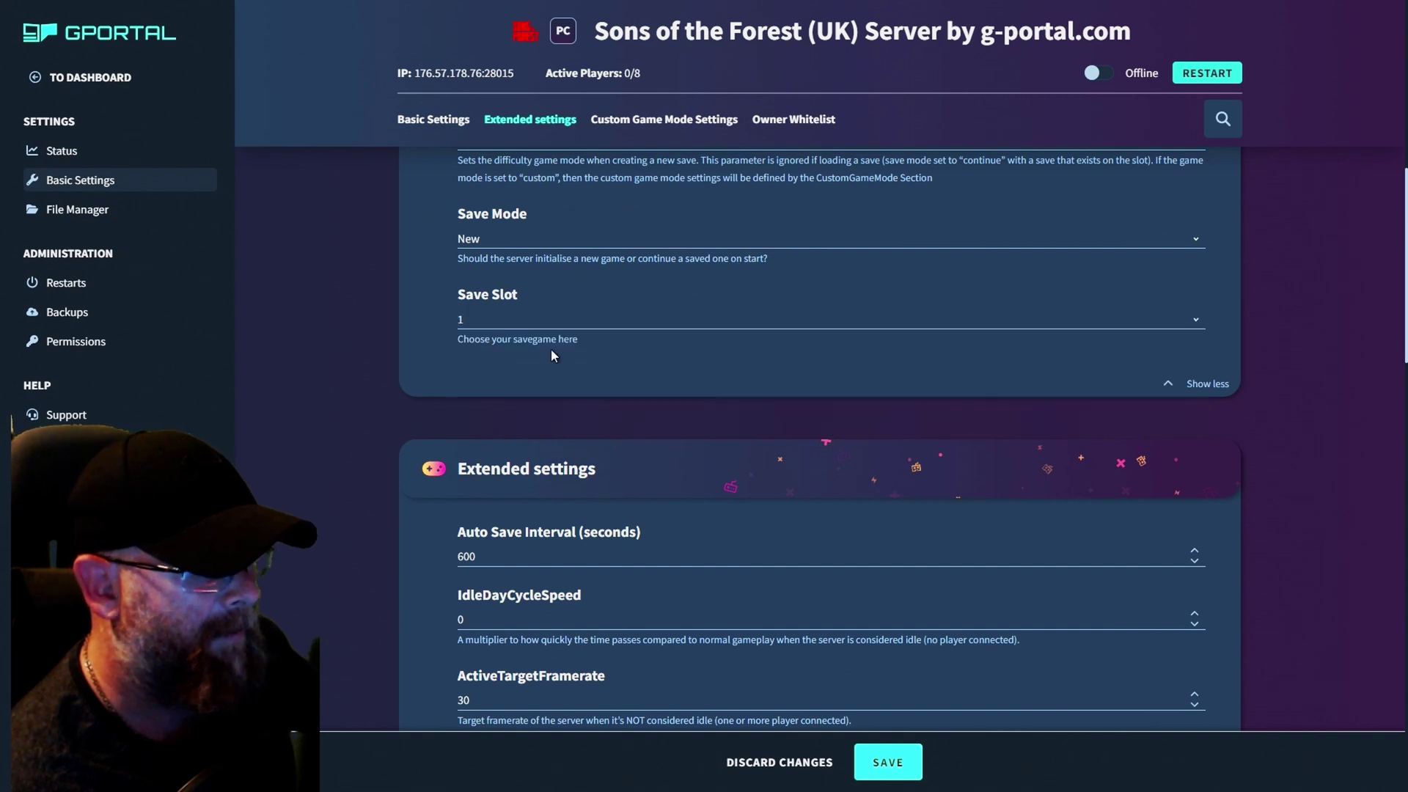
{"action": "left_click", "coordinate": [1168, 393]}
- Leave Auto Save Interval, ActiveTargetFramerate 30, tree regrowth and structure damage unchanged in Extended settings
{"action": "scroll", "coordinate": [375, 416], "scroll_direction": "down", "scroll_amount": 2}
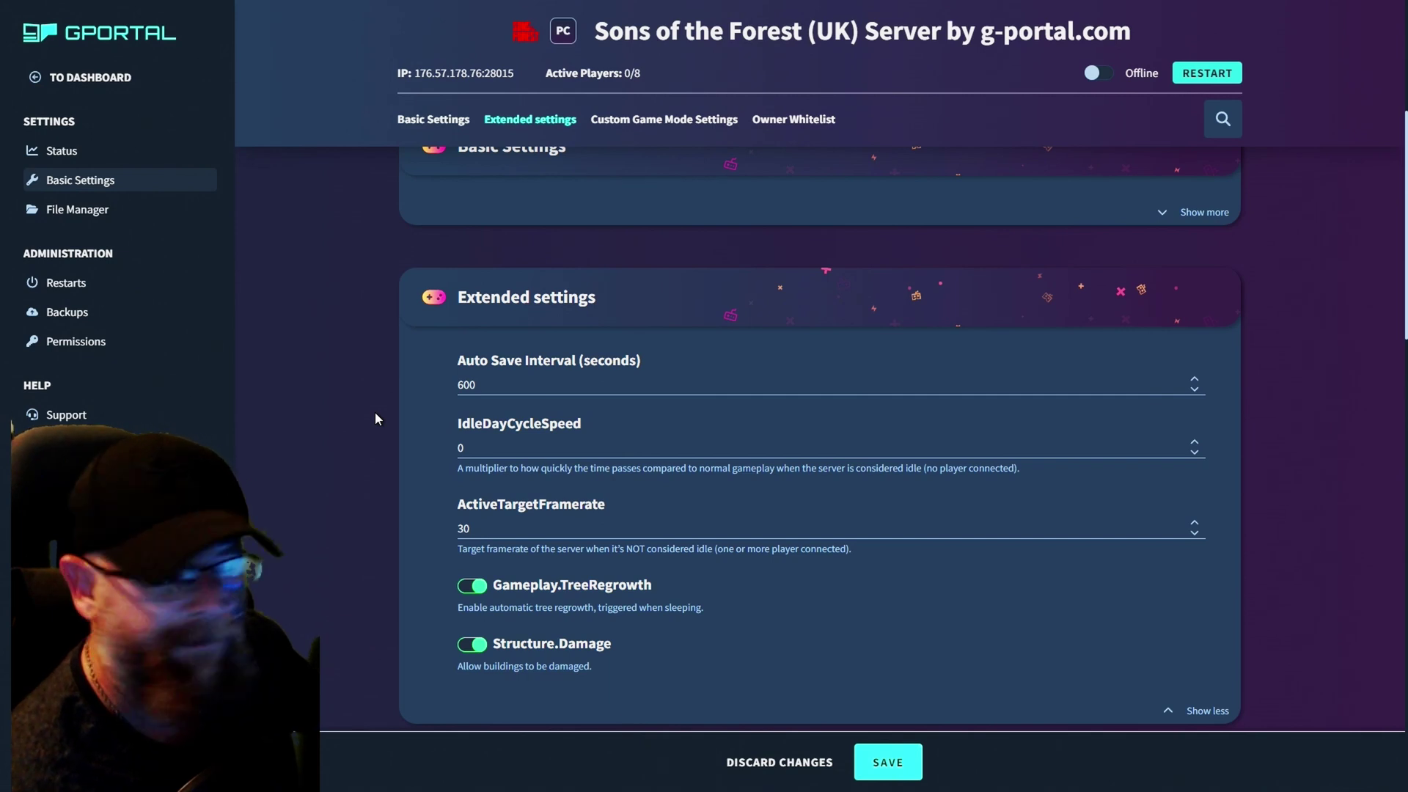
{"action": "scroll", "coordinate": [375, 411], "scroll_direction": "down", "scroll_amount": 2}
{"action": "scroll", "coordinate": [382, 352], "scroll_direction": "up", "scroll_amount": 2}
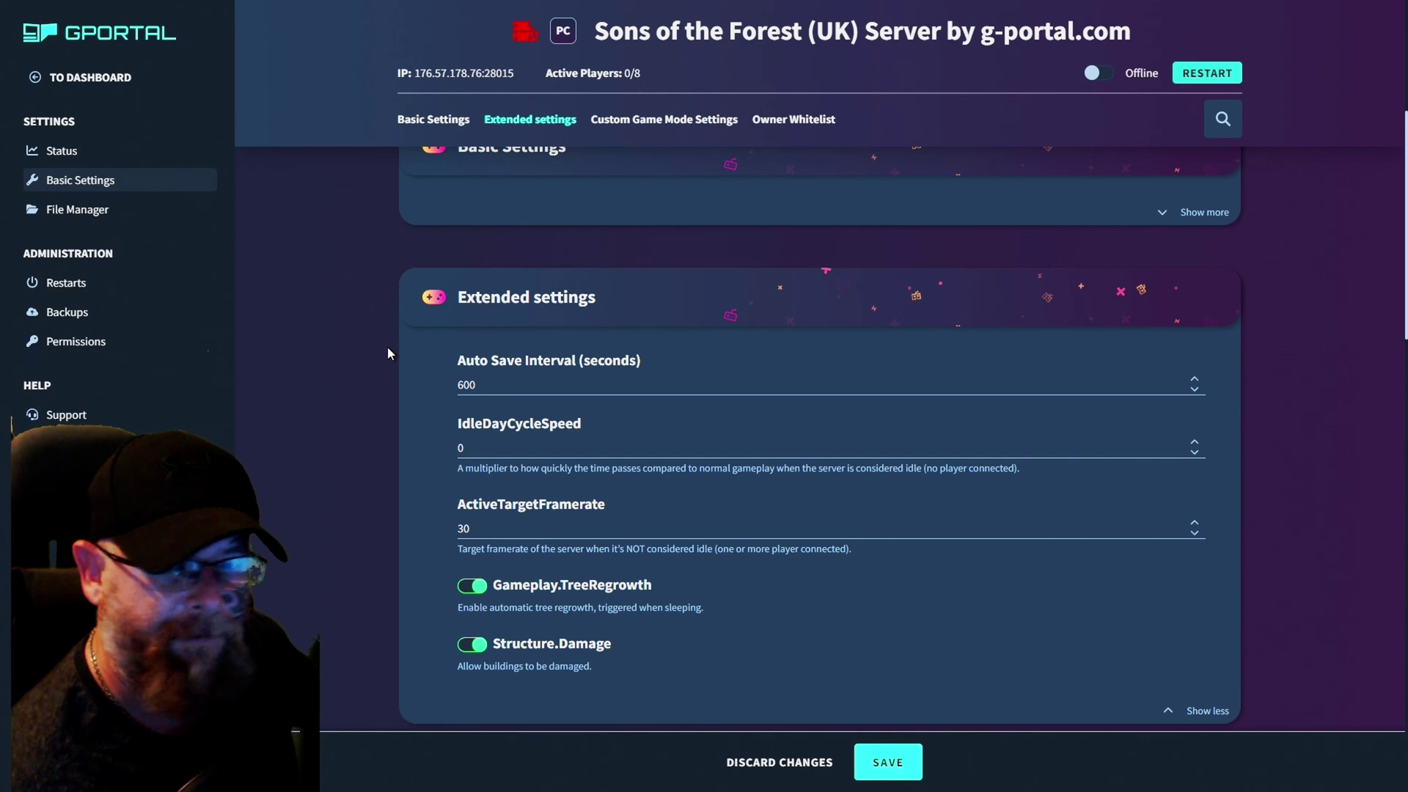
{"action": "left_click", "coordinate": [490, 389]}
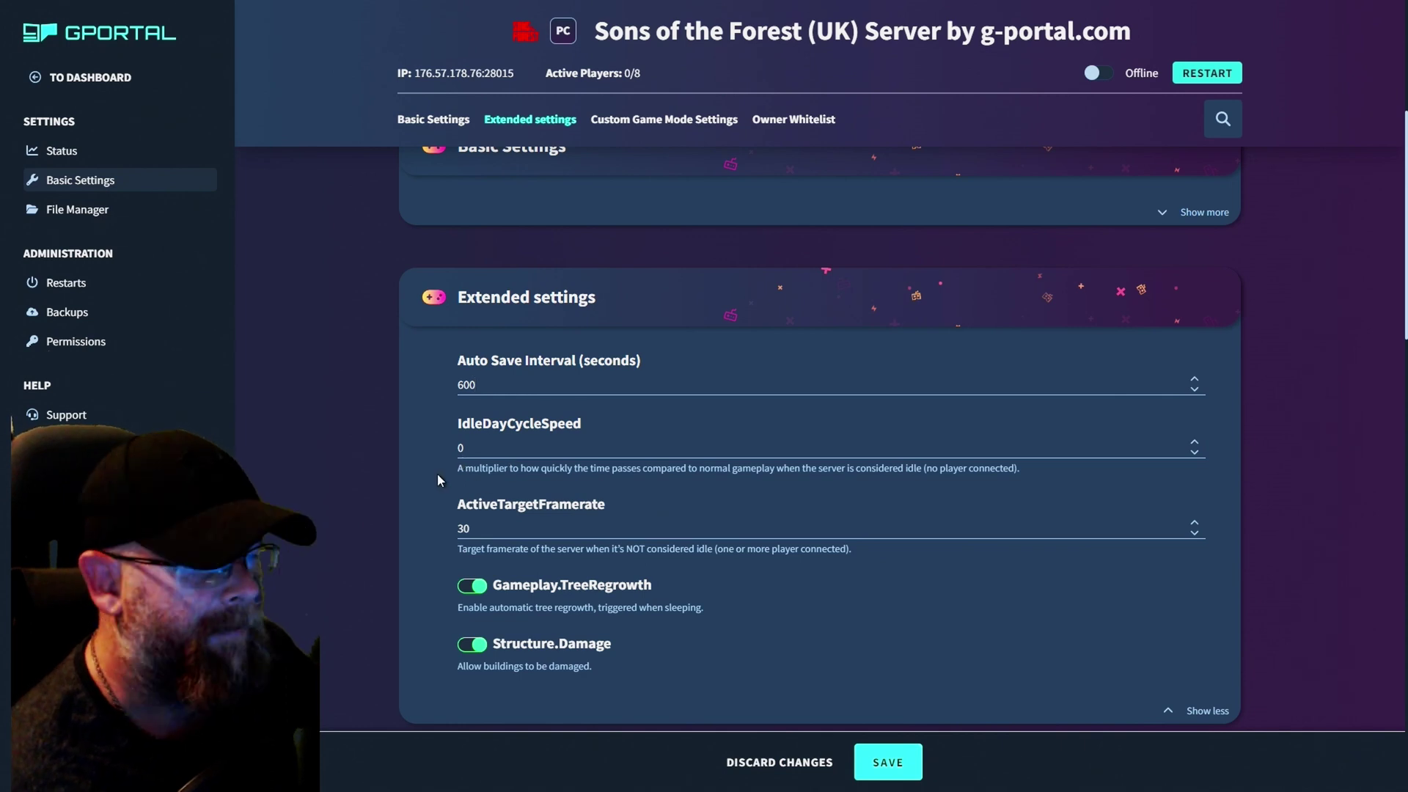
{"action": "scroll", "coordinate": [440, 461], "scroll_direction": "down", "scroll_amount": 2}
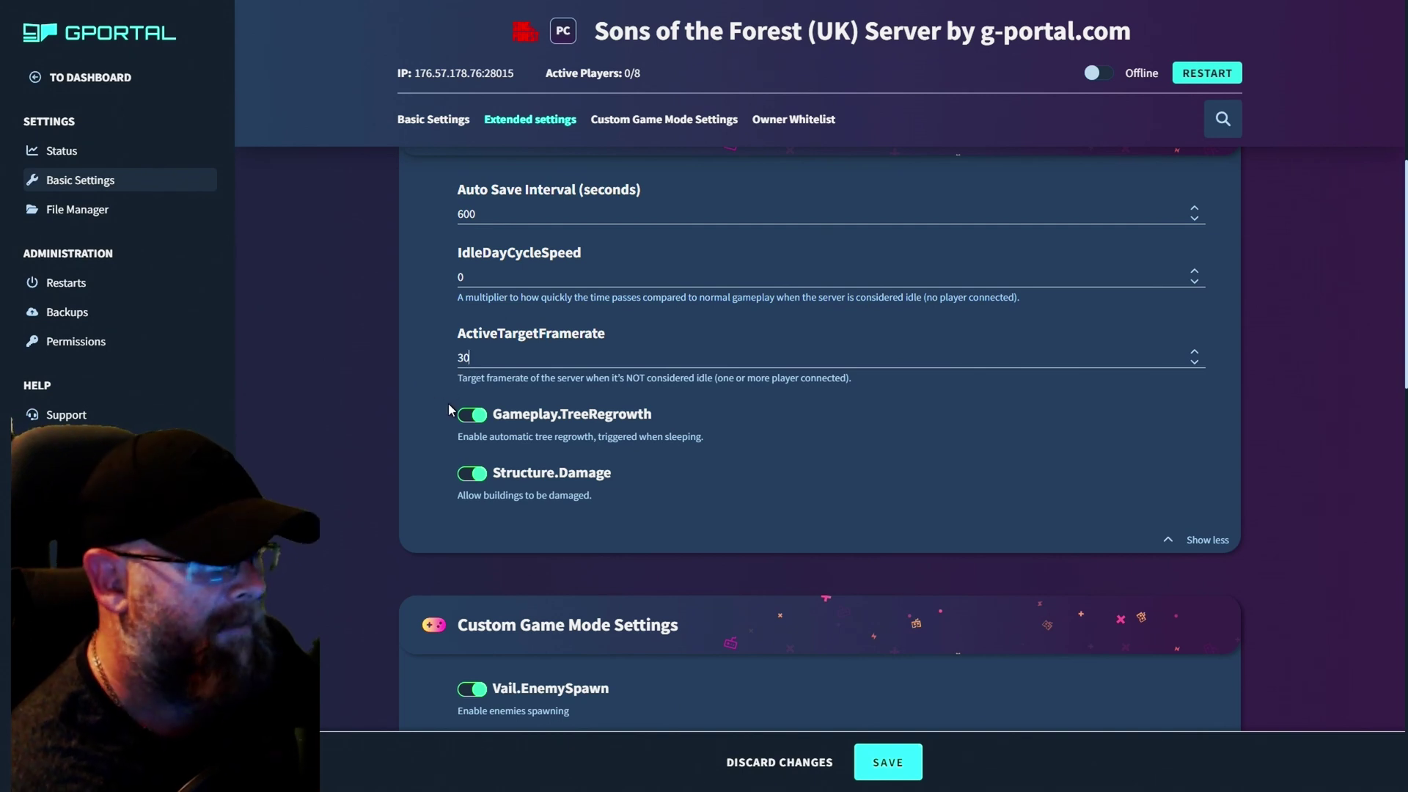
{"action": "scroll", "coordinate": [449, 405], "scroll_direction": "down", "scroll_amount": 2}
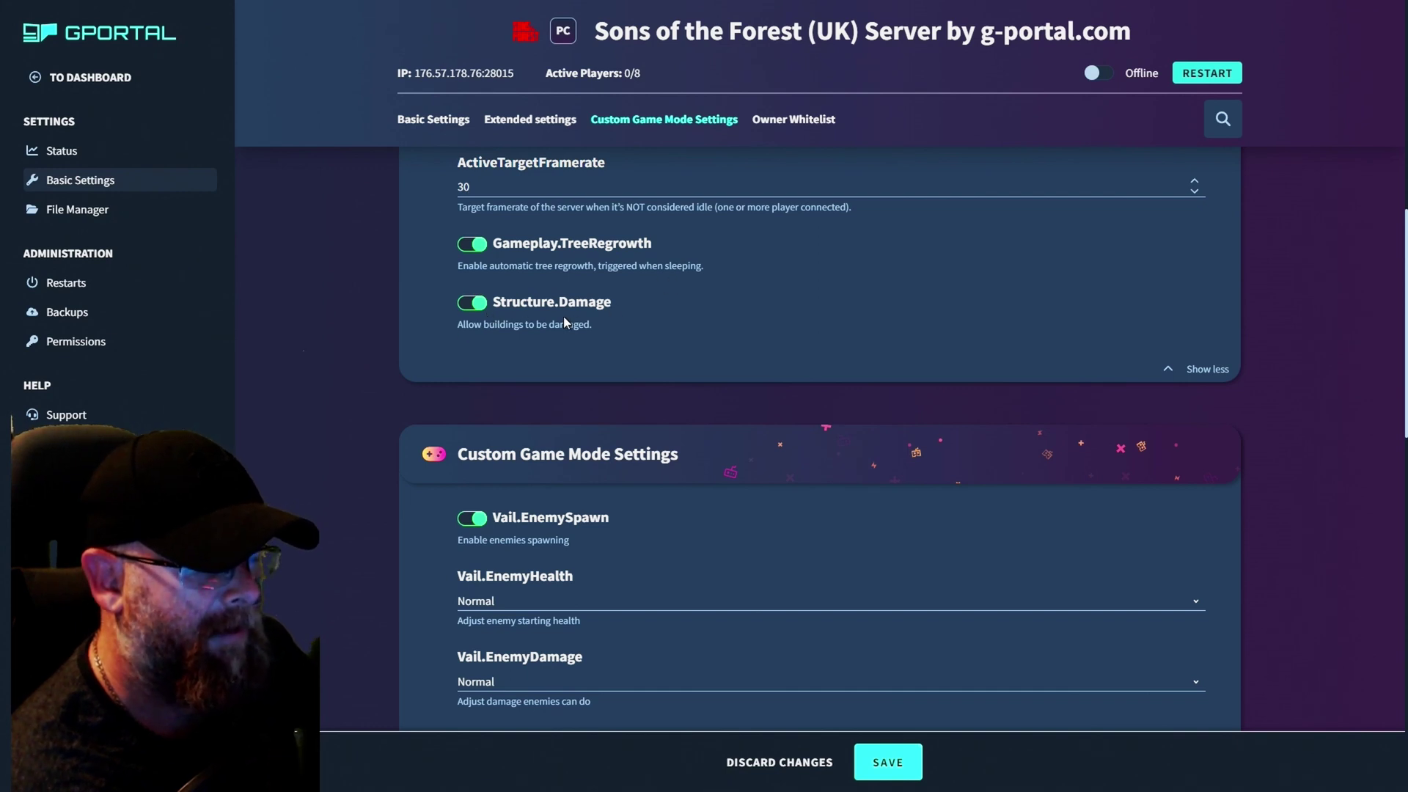
- Collapse Extended settings and keep EnemyHealth and EnemyDamage at Normal
{"action": "scroll", "coordinate": [565, 320], "scroll_direction": "down", "scroll_amount": 2}
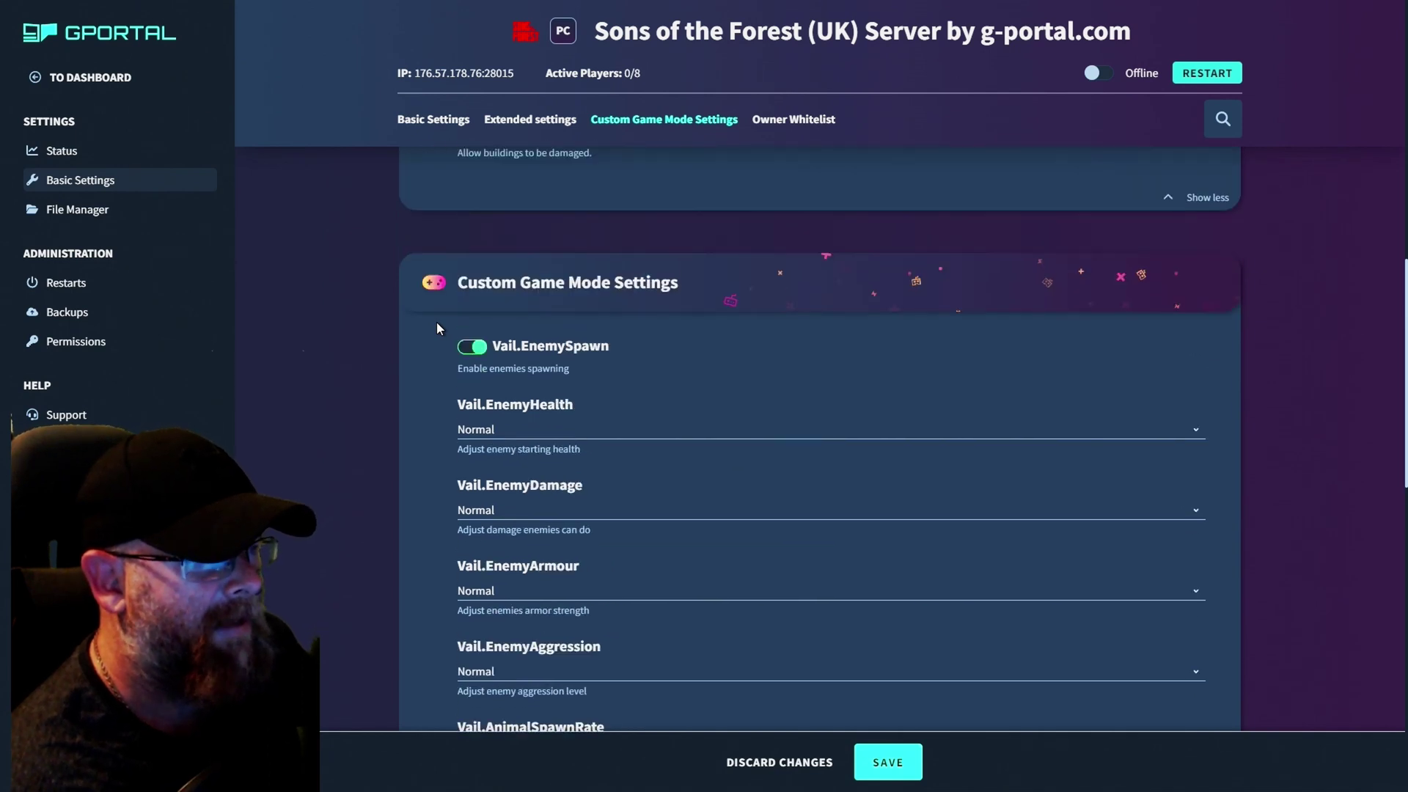
{"action": "left_click", "coordinate": [1177, 198]}
{"action": "scroll", "coordinate": [437, 333], "scroll_direction": "down", "scroll_amount": 2}
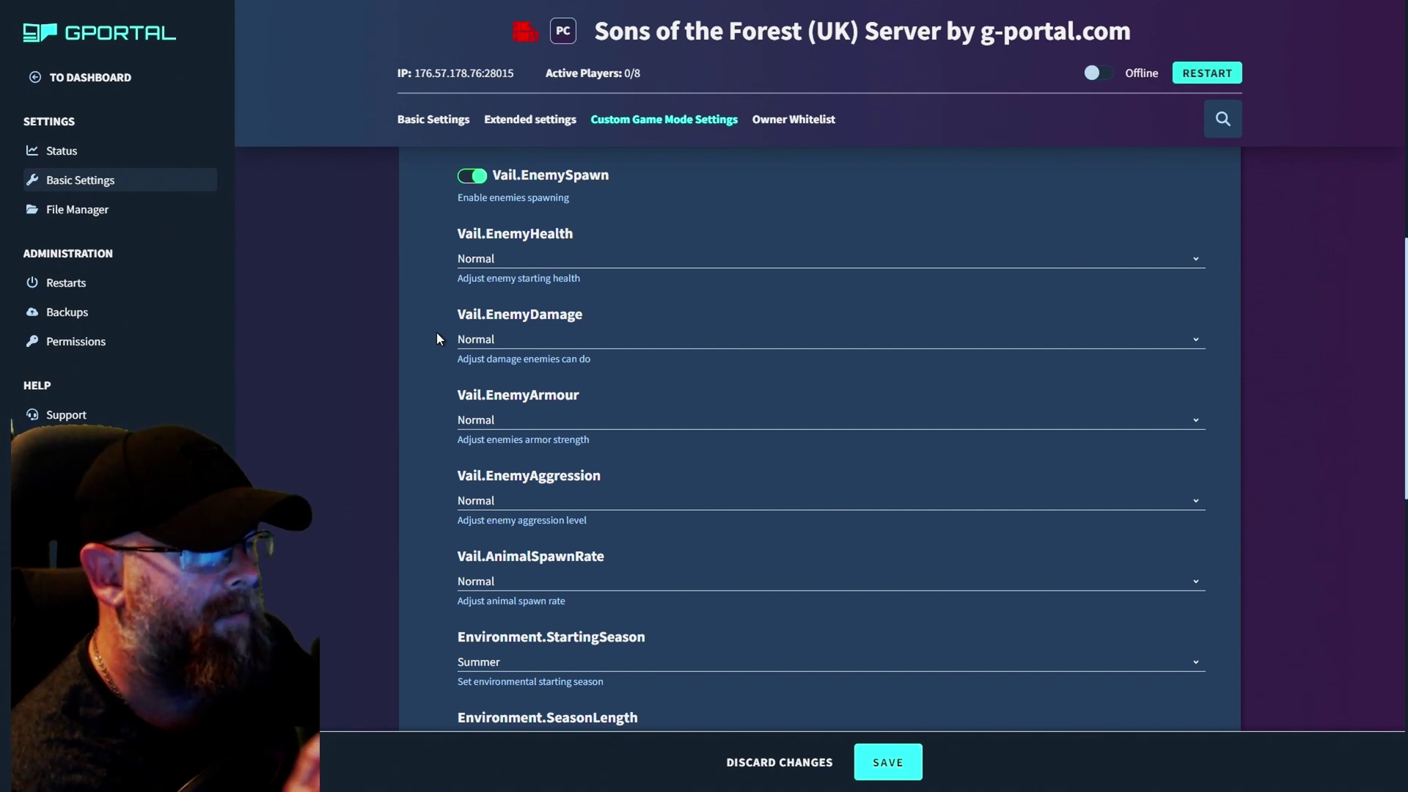
{"action": "left_click", "coordinate": [492, 256]}
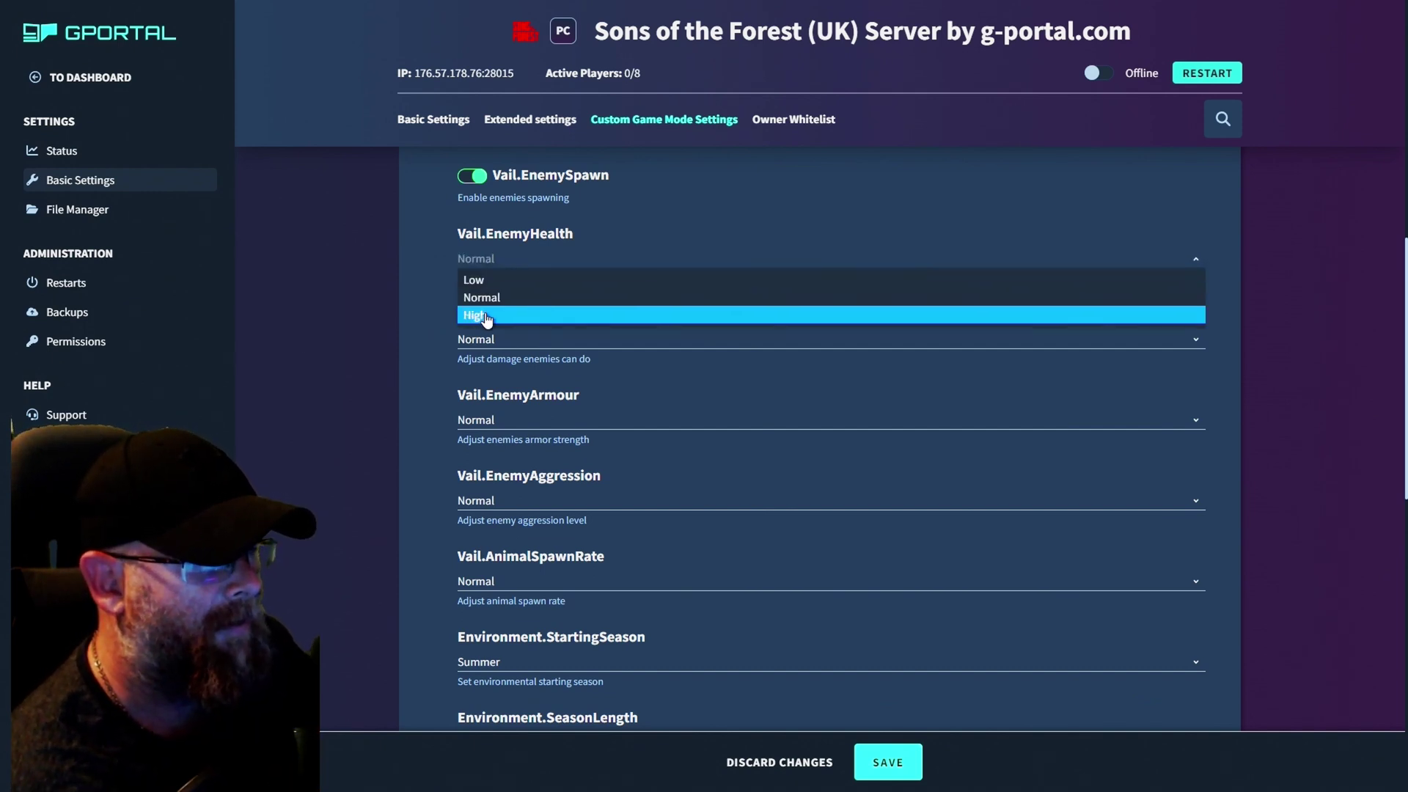
{"action": "left_click", "coordinate": [440, 332]}
{"action": "left_click", "coordinate": [509, 336]}
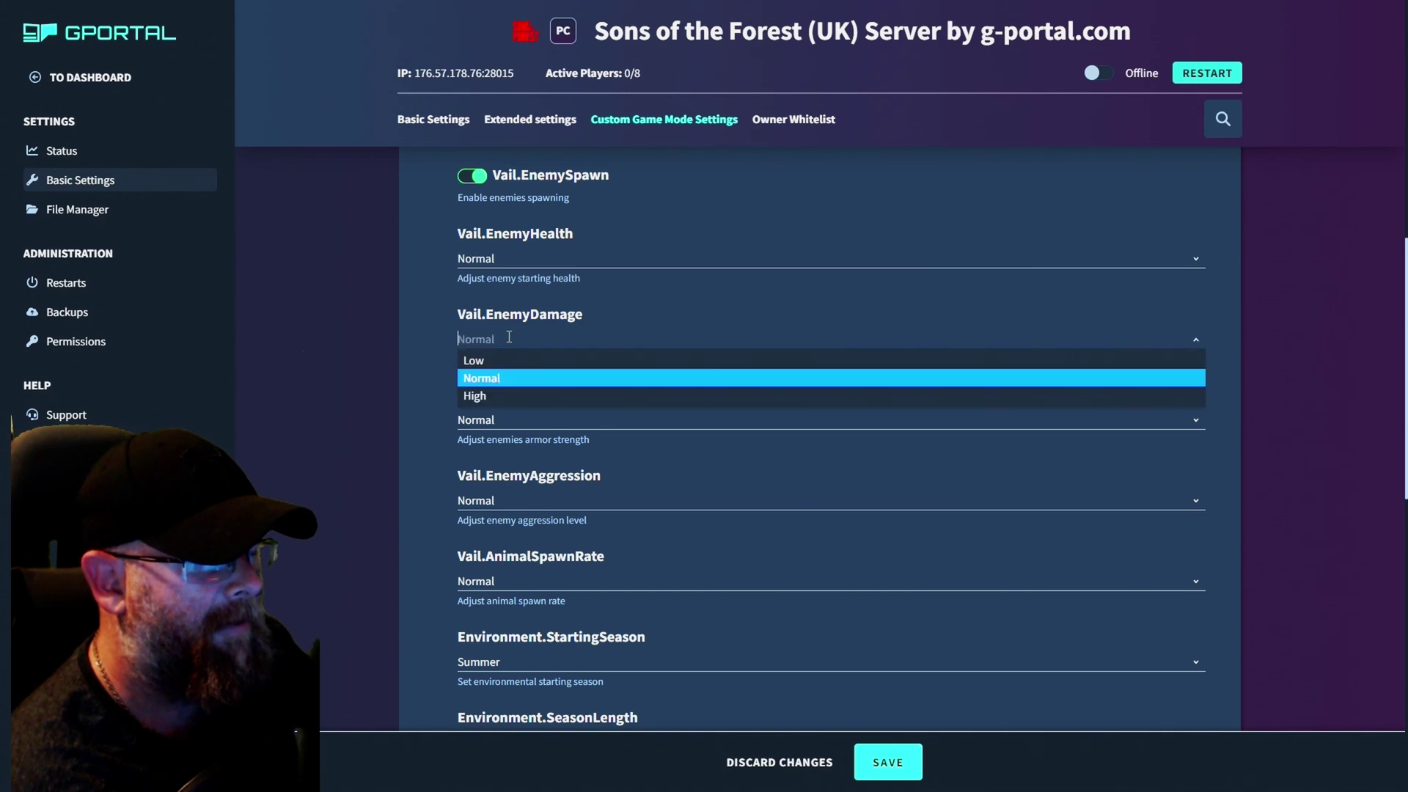
{"action": "left_click", "coordinate": [424, 374]}
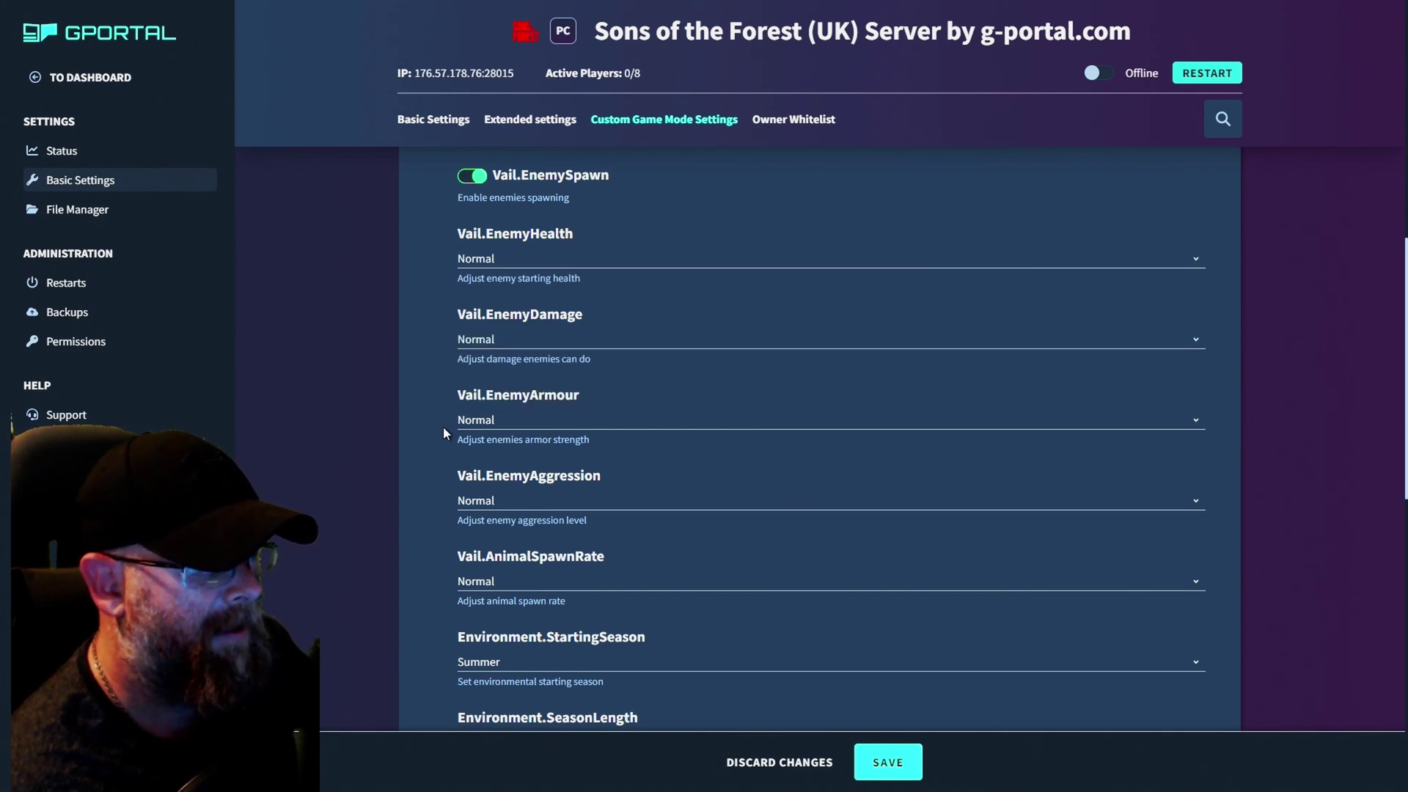
{"action": "scroll", "coordinate": [443, 432], "scroll_direction": "down", "scroll_amount": 2}
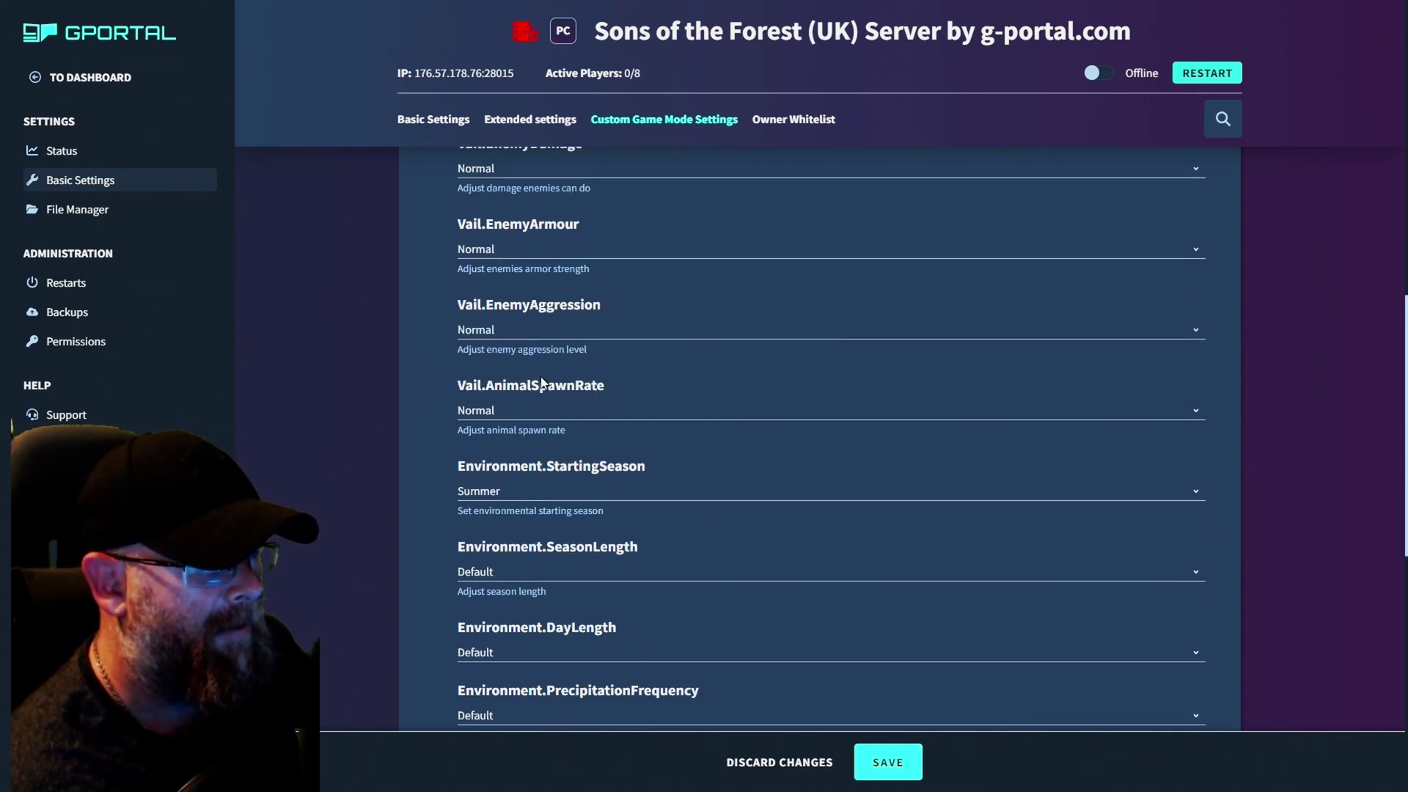
{"action": "scroll", "coordinate": [496, 396], "scroll_direction": "down", "scroll_amount": 2}
- Set AnimalSpawnRate High, StartingSeason Autumn, and SeasonLength and DayLength Realistic
{"action": "left_click", "coordinate": [503, 241]}
{"action": "left_click", "coordinate": [505, 295]}
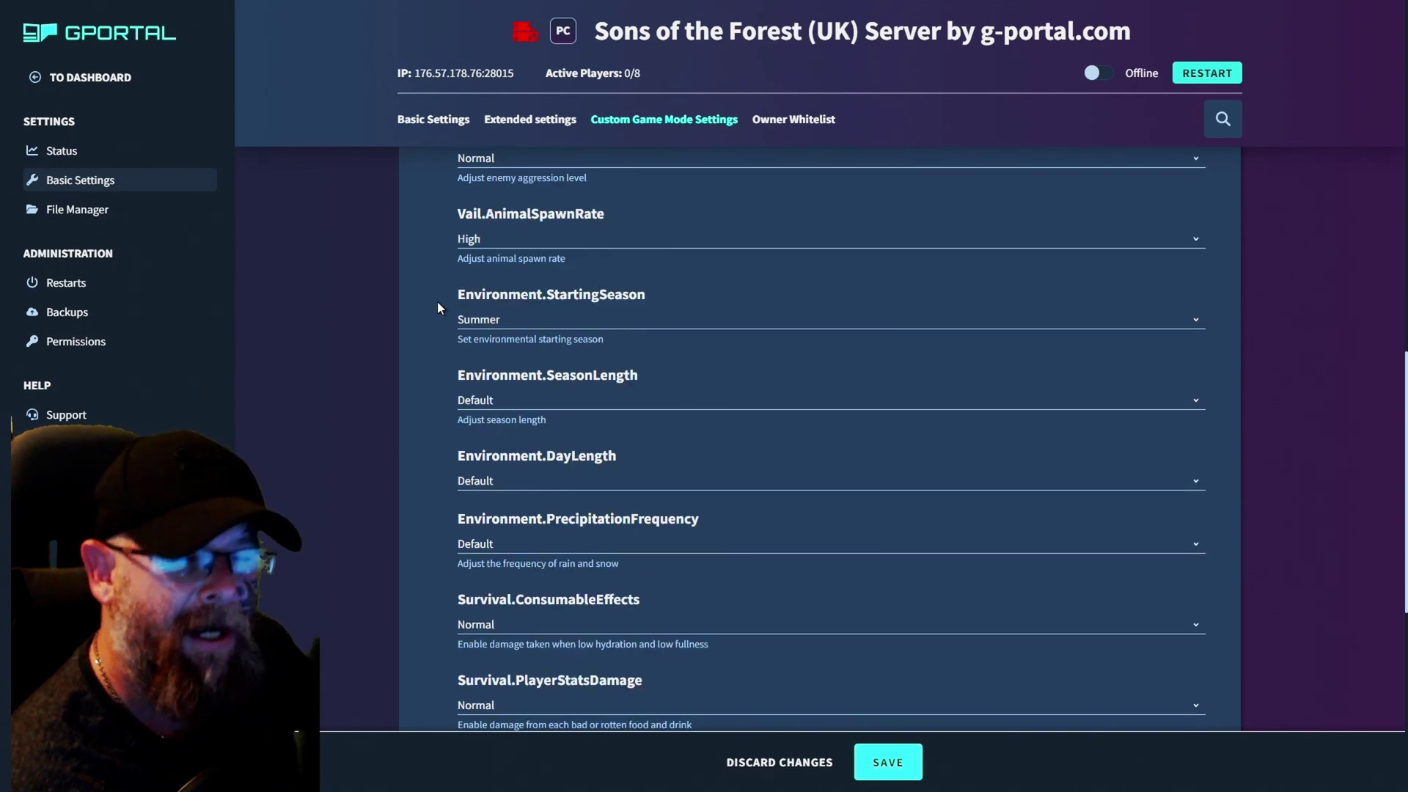
{"action": "left_click", "coordinate": [531, 319]}
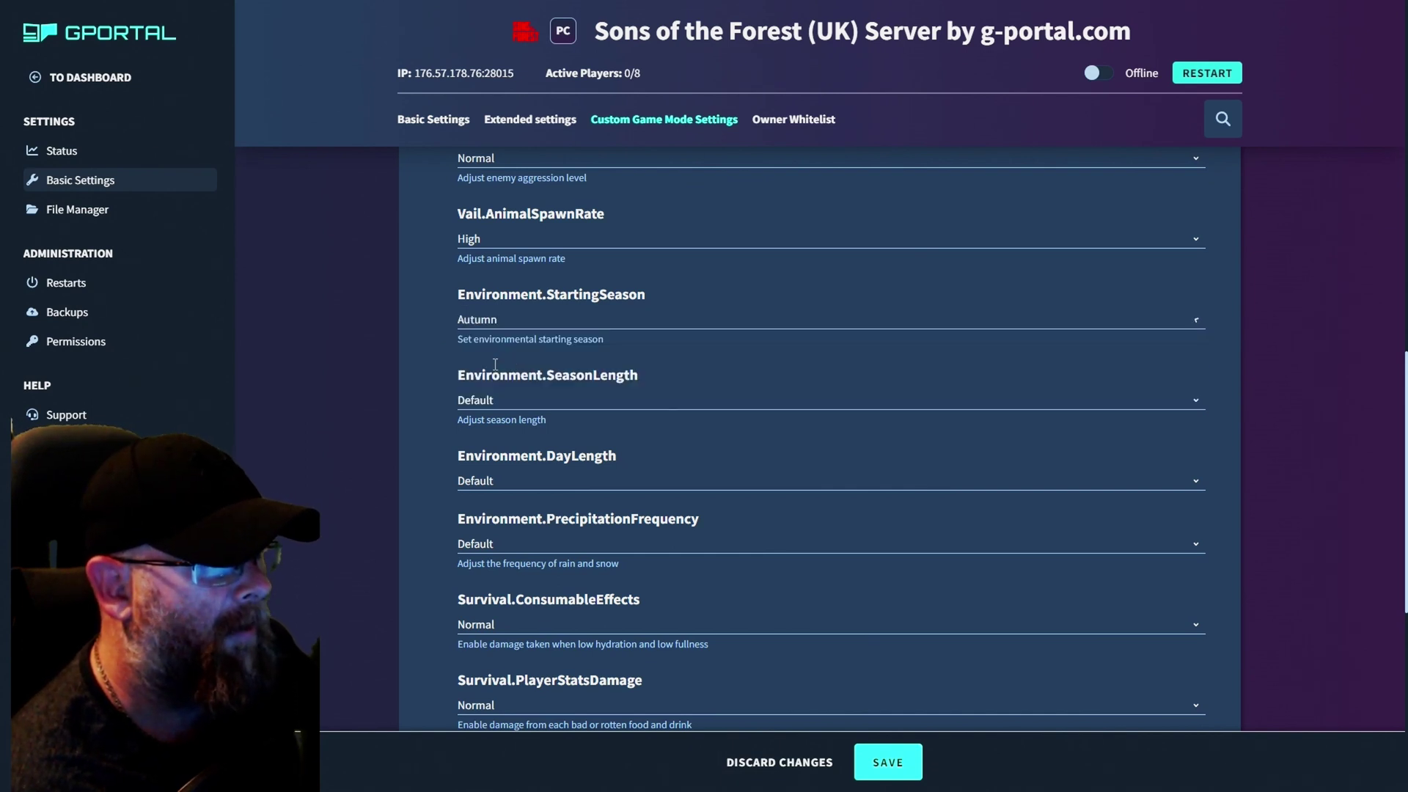
{"action": "left_click", "coordinate": [515, 320]}
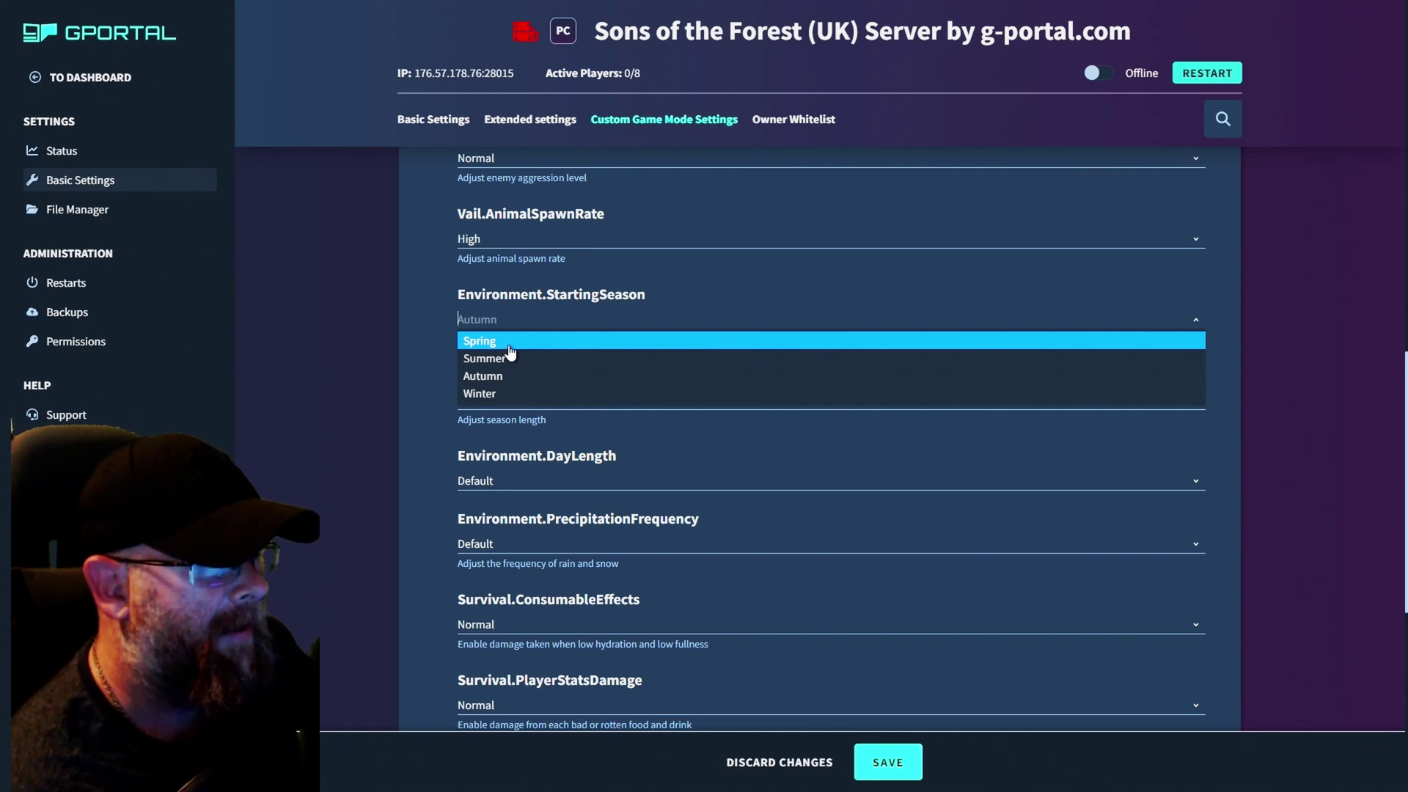
{"action": "left_click", "coordinate": [487, 376]}
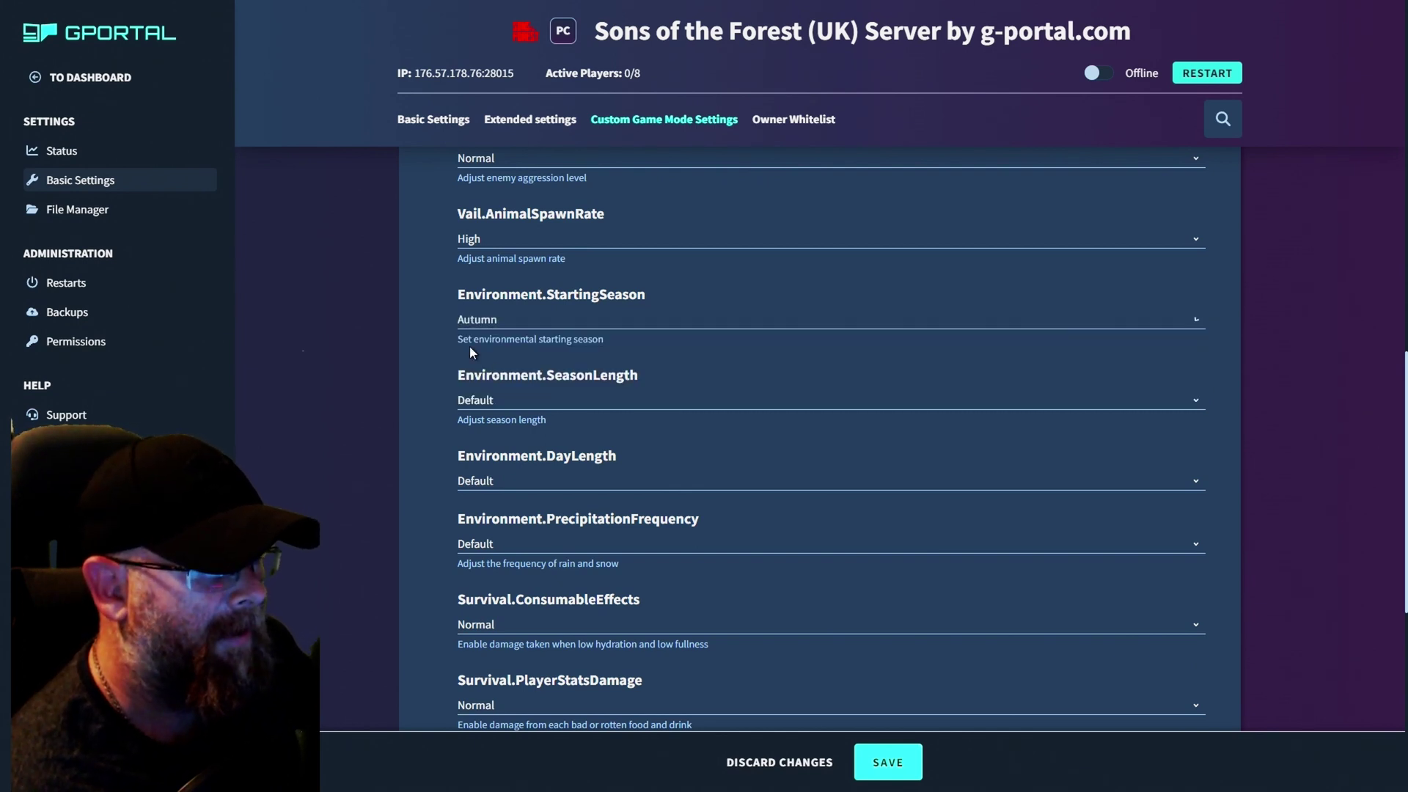
{"action": "left_click", "coordinate": [490, 400]}
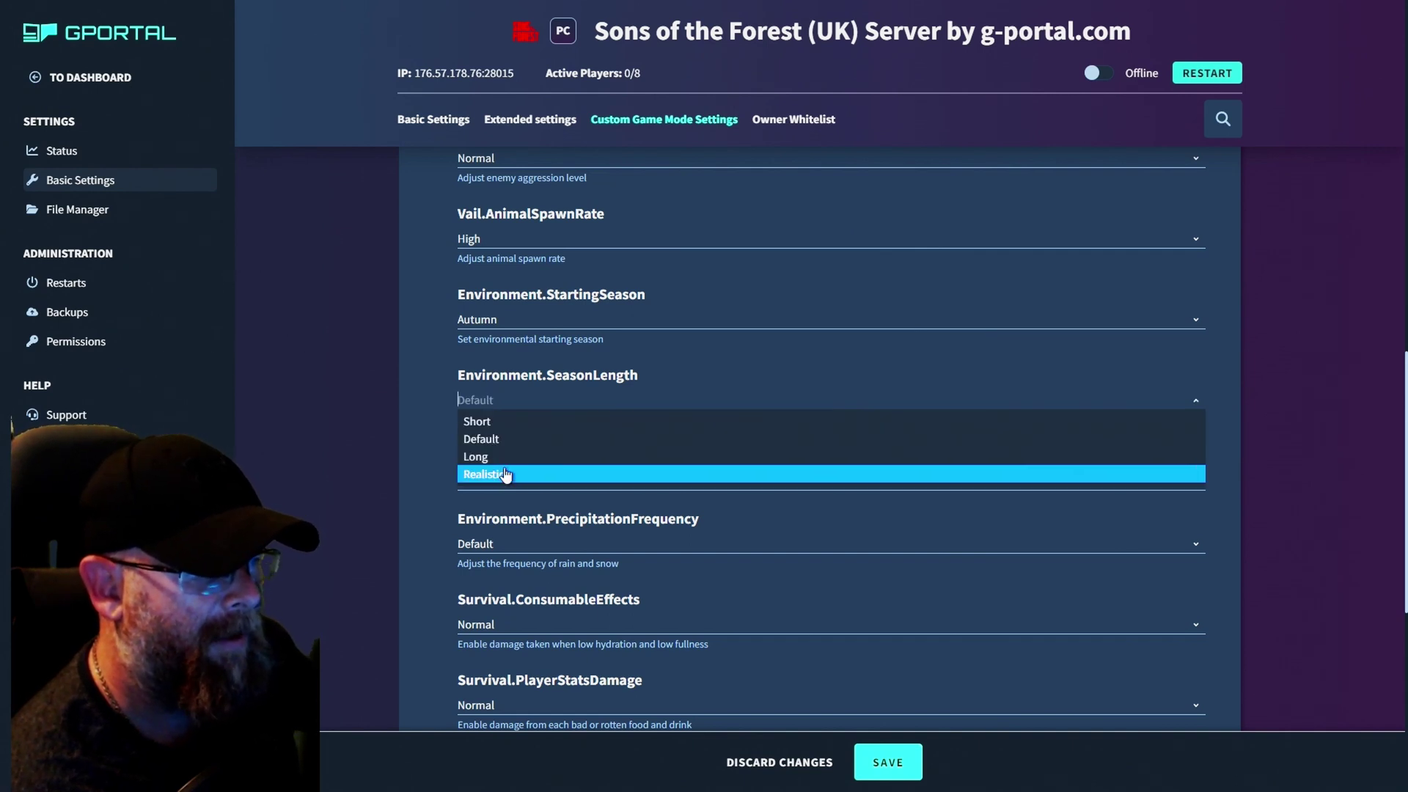
{"action": "left_click", "coordinate": [486, 474]}
{"action": "scroll", "coordinate": [454, 387], "scroll_direction": "down", "scroll_amount": 2}
{"action": "left_click", "coordinate": [509, 318]}
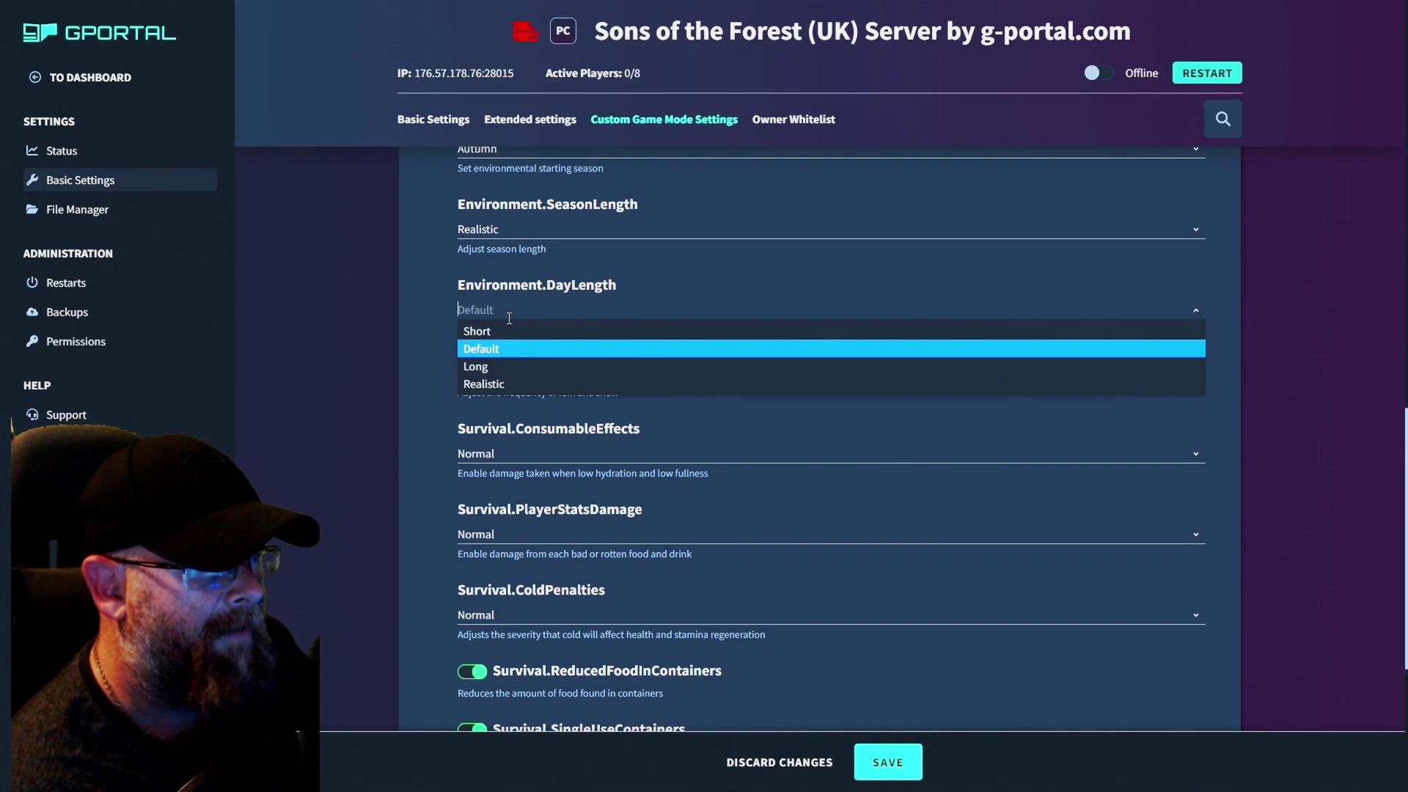
{"action": "left_click", "coordinate": [477, 381]}
- Set PrecipitationFrequency to High and keep ConsumableEffects at Normal
{"action": "left_click", "coordinate": [514, 374]}
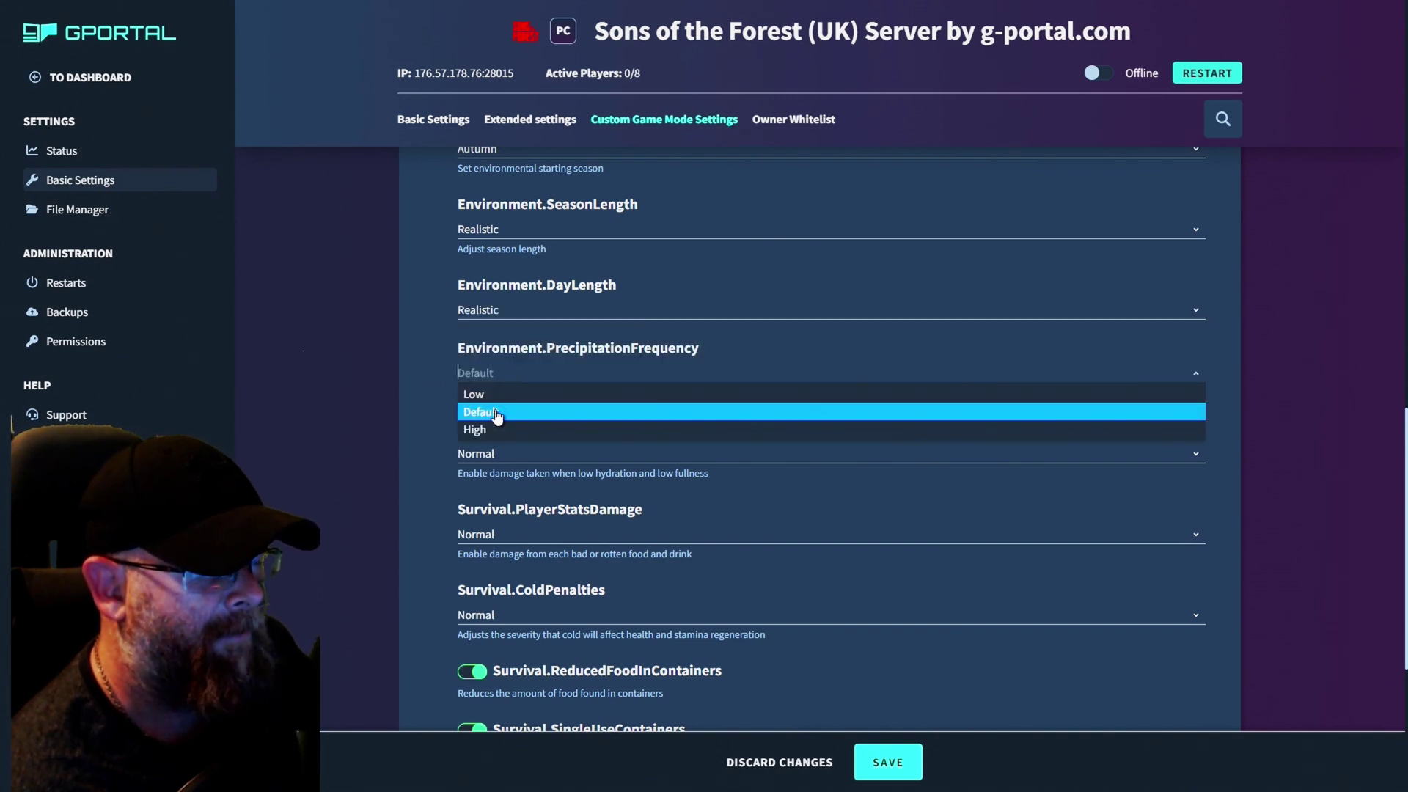
{"action": "left_click", "coordinate": [423, 409]}
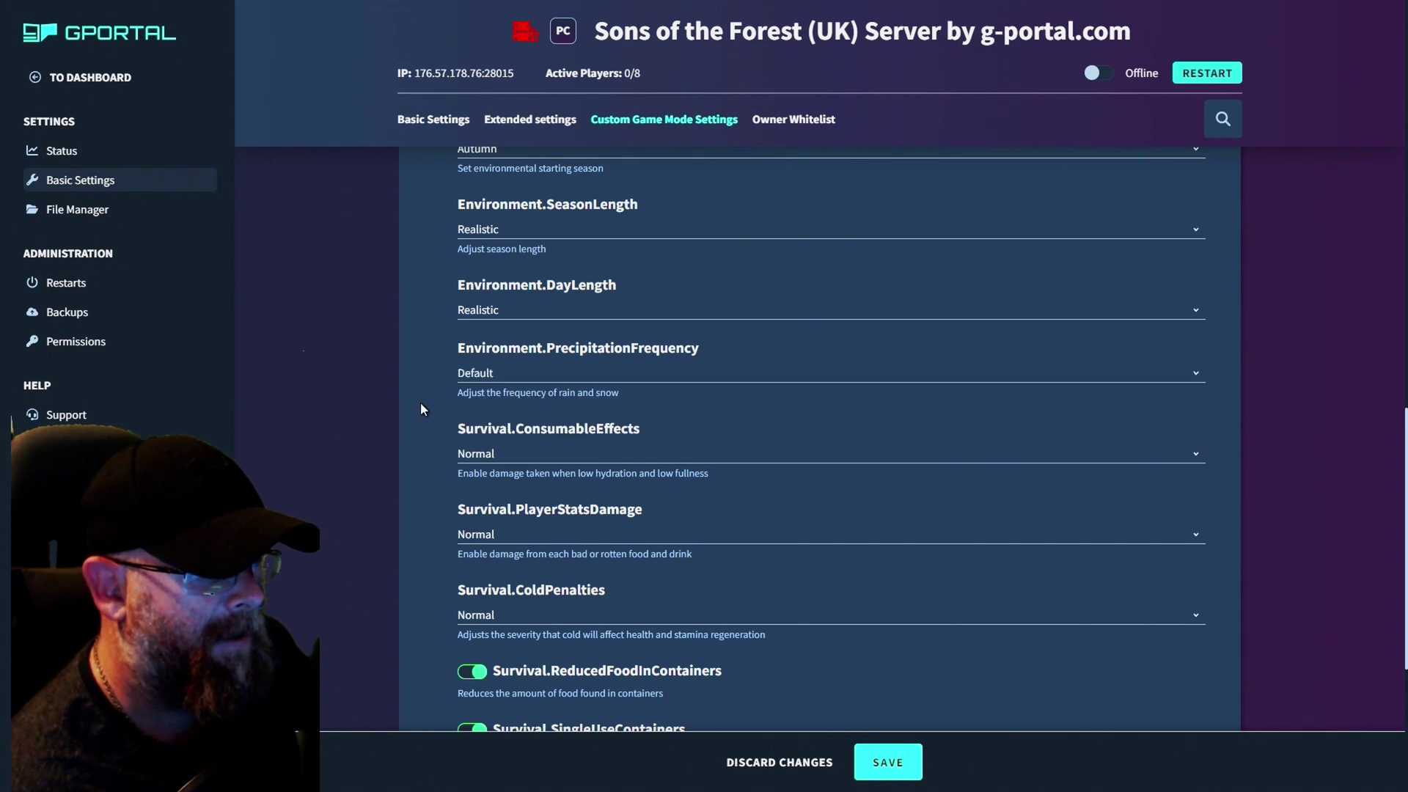
{"action": "left_click", "coordinate": [499, 374]}
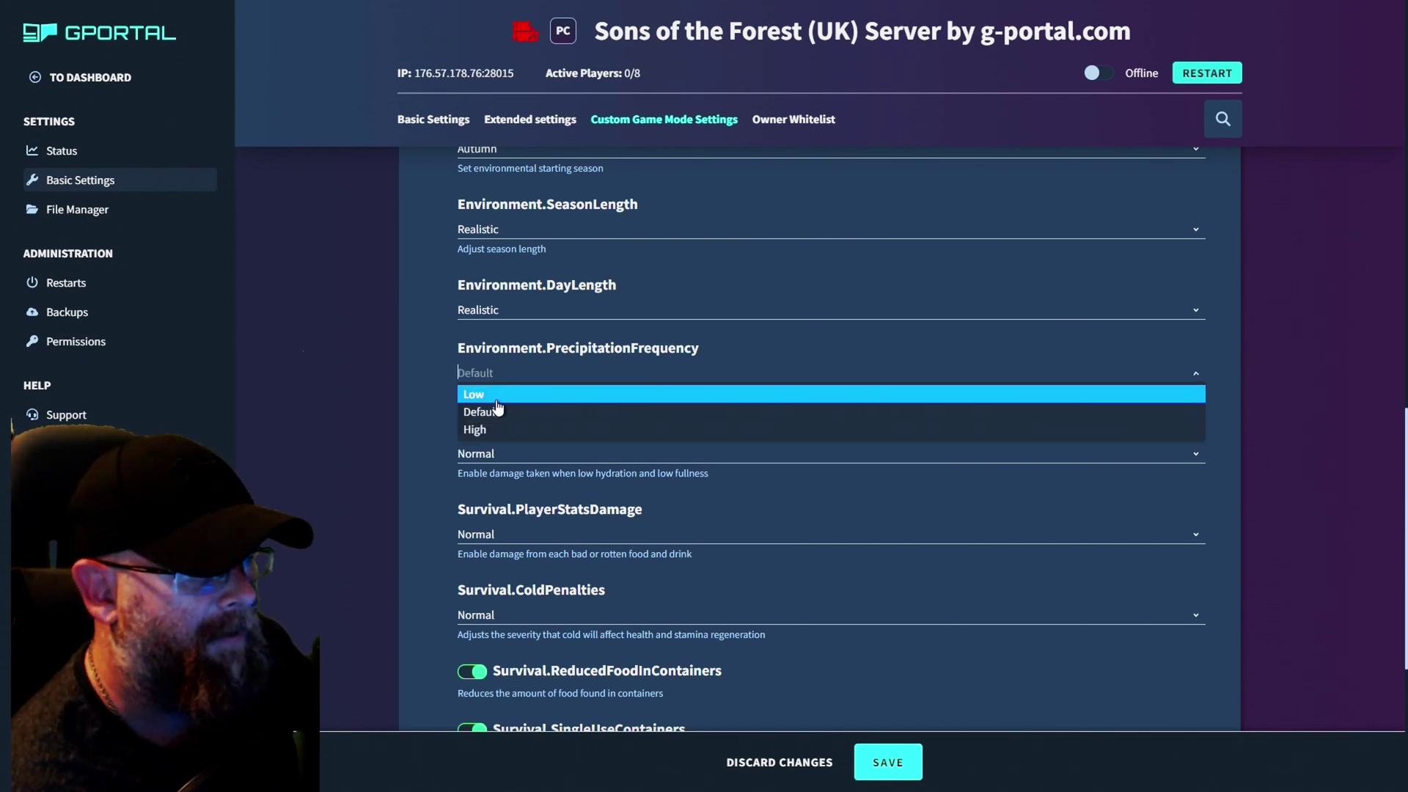
{"action": "left_click", "coordinate": [494, 434]}
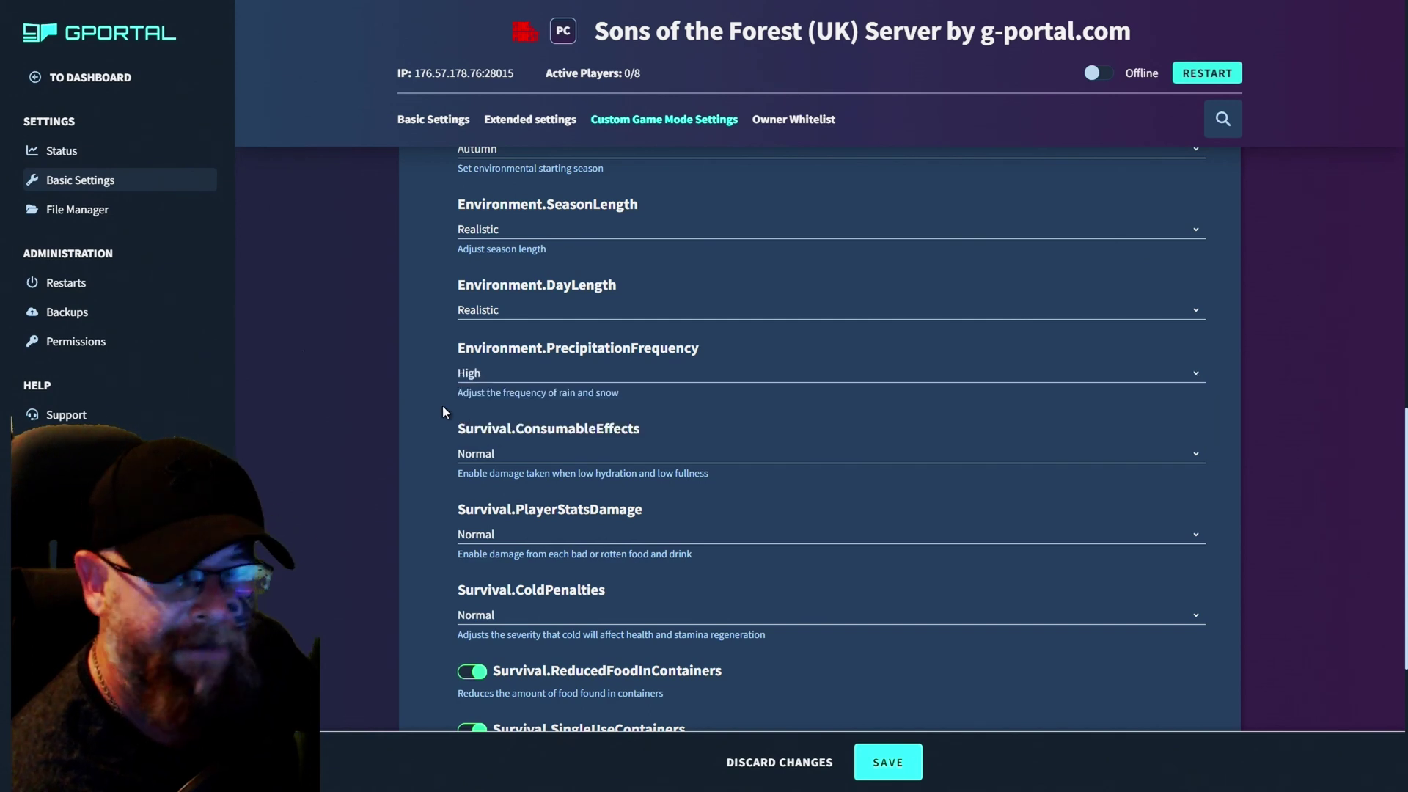
{"action": "scroll", "coordinate": [443, 405], "scroll_direction": "down", "scroll_amount": 2}
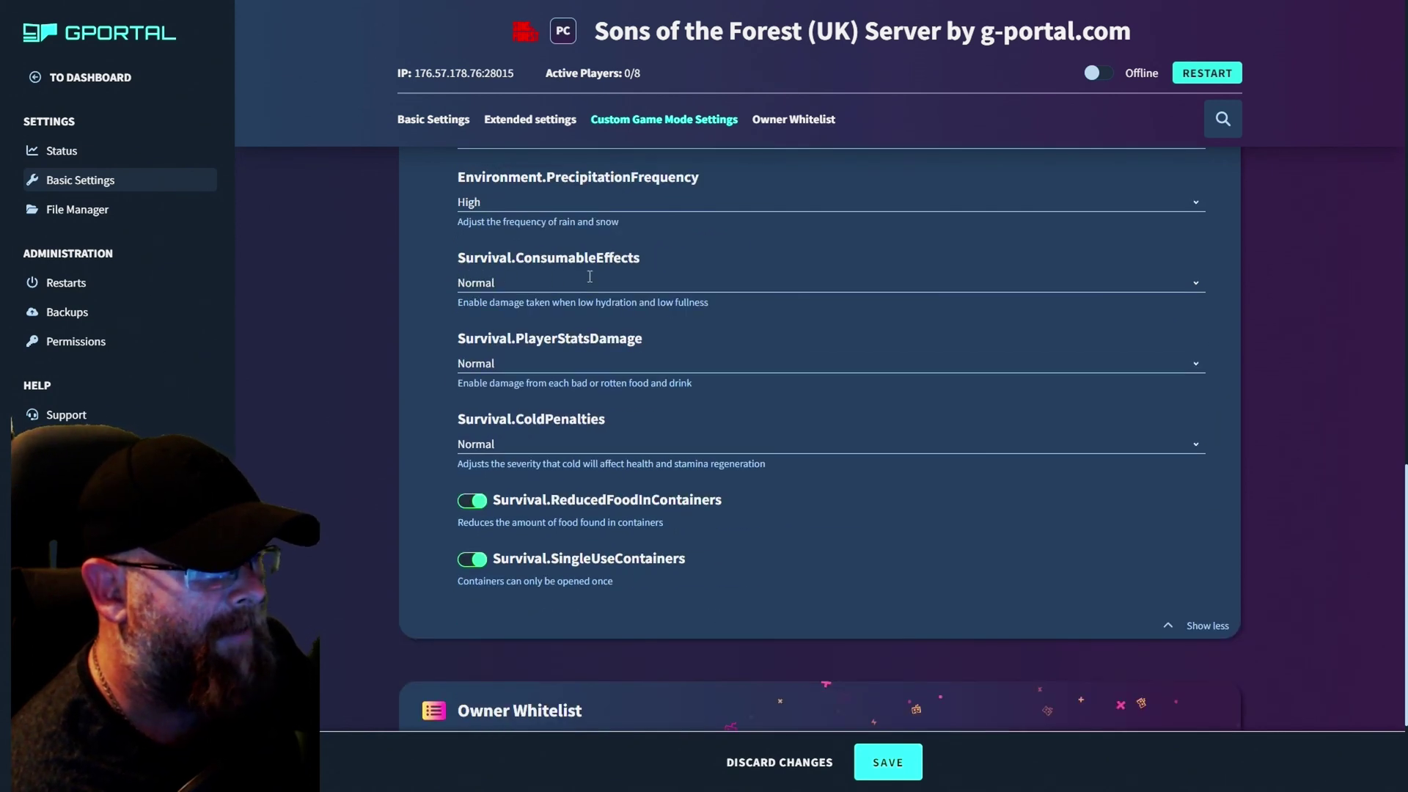
{"action": "left_click", "coordinate": [491, 290]}
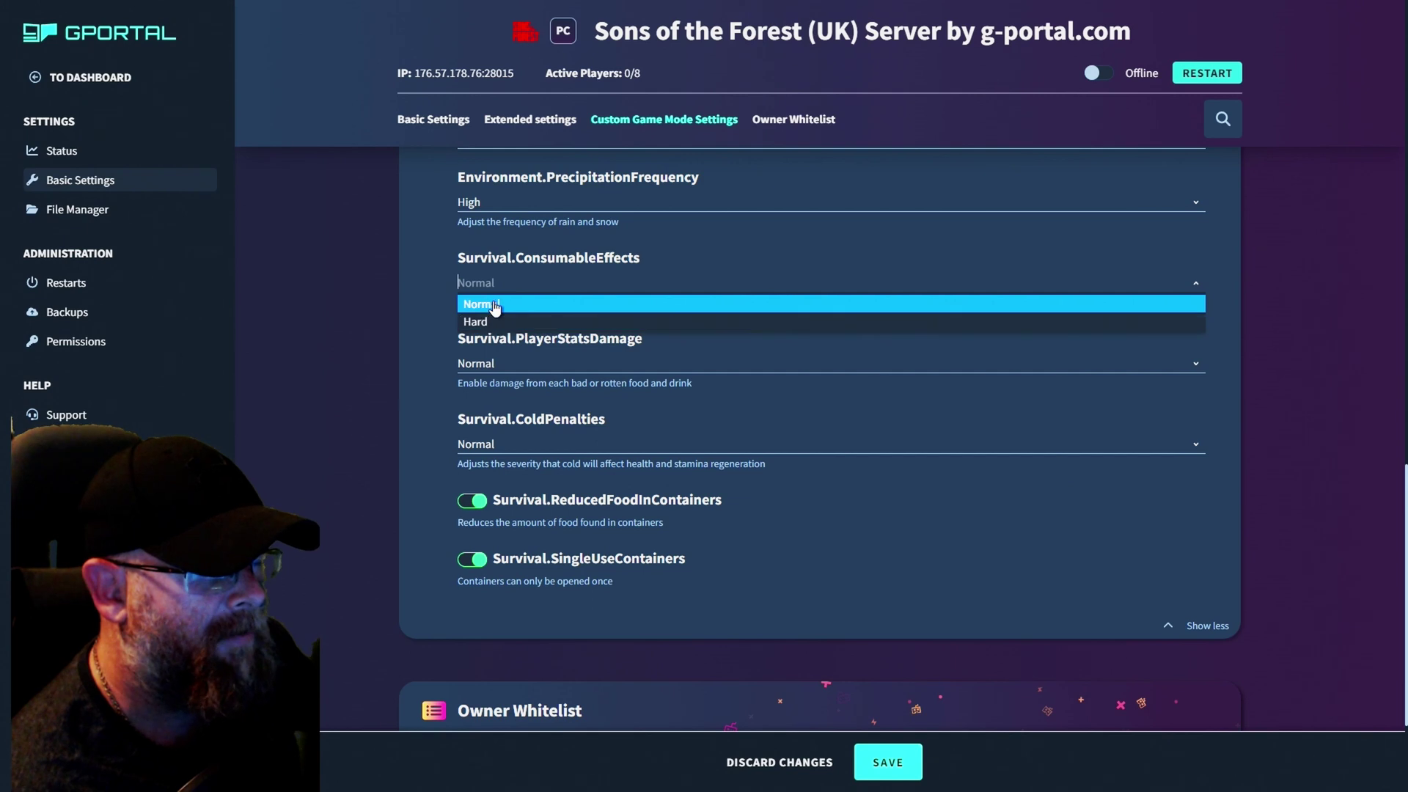
{"action": "left_click", "coordinate": [495, 302]}
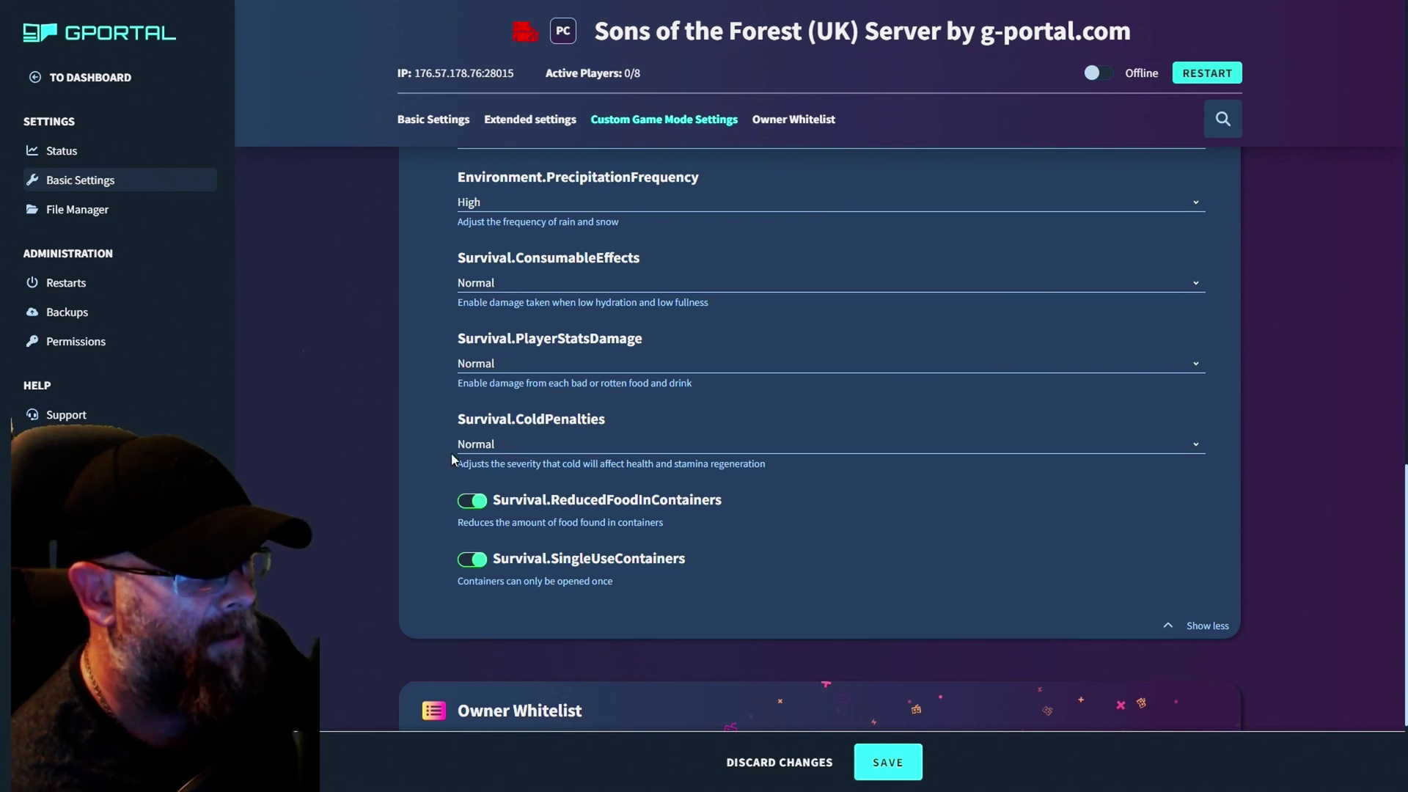
{"action": "scroll", "coordinate": [440, 477], "scroll_direction": "down", "scroll_amount": 2}
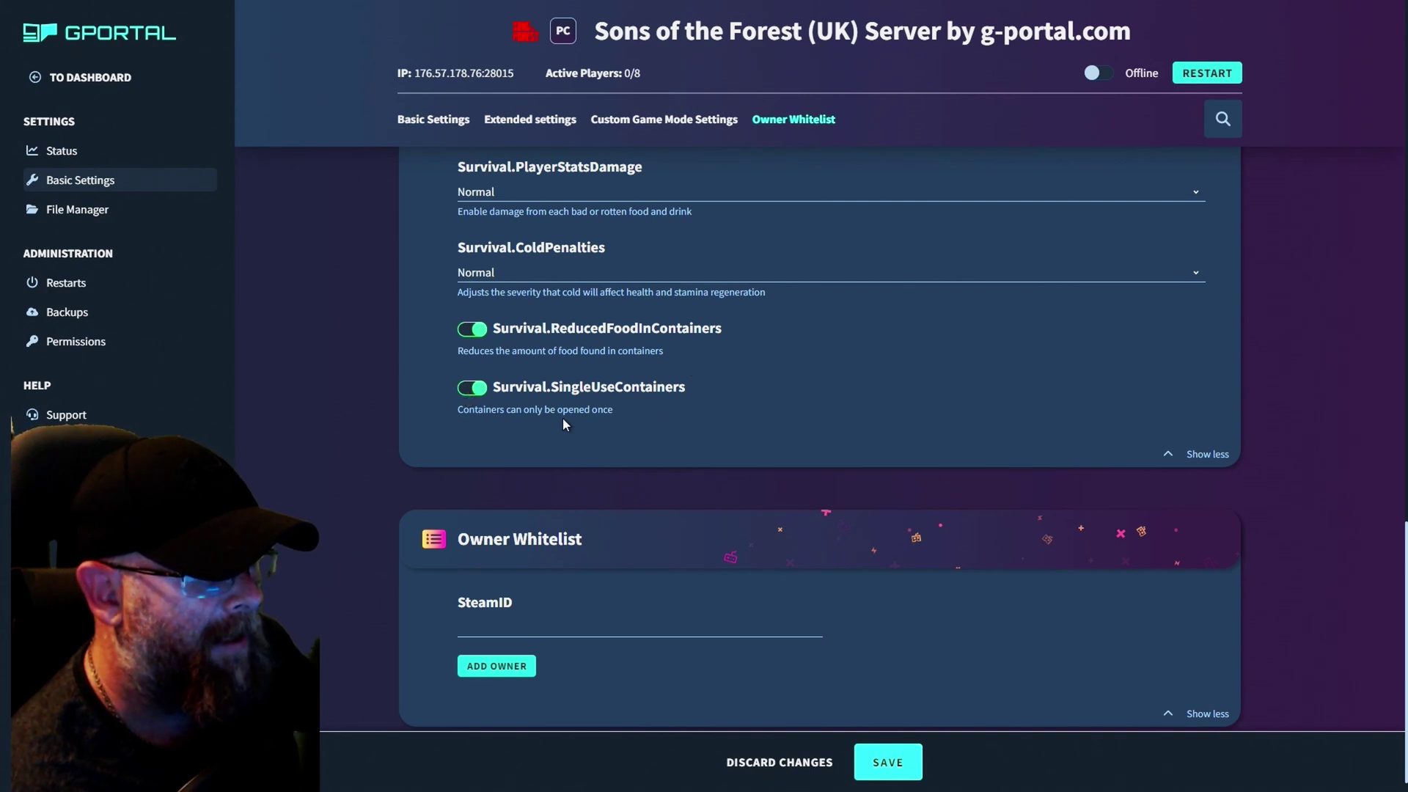
- Collapse the Extended settings card to reveal the empty Owner Whitelist SteamID entry
{"action": "scroll", "coordinate": [431, 419], "scroll_direction": "down", "scroll_amount": 1}
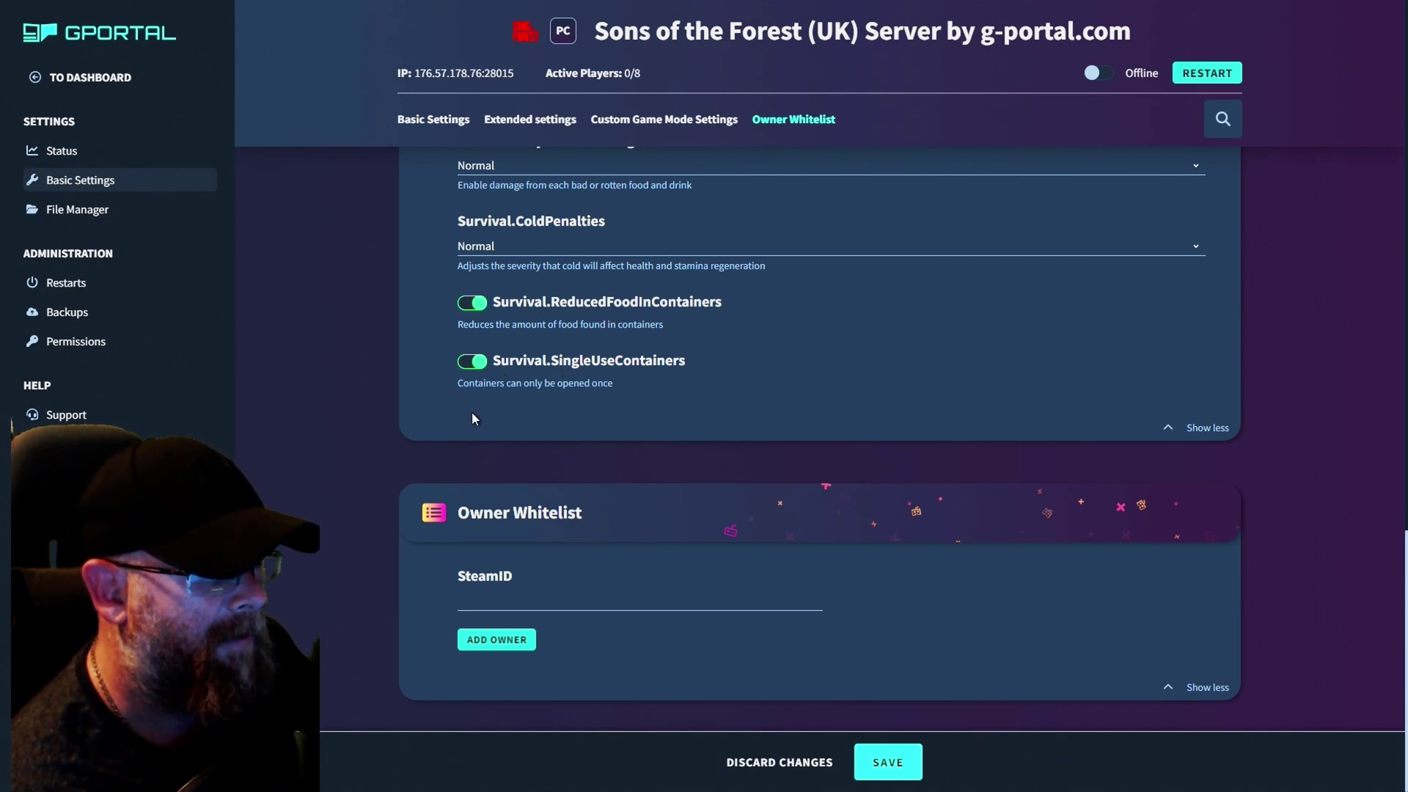
{"action": "left_click", "coordinate": [1194, 432]}
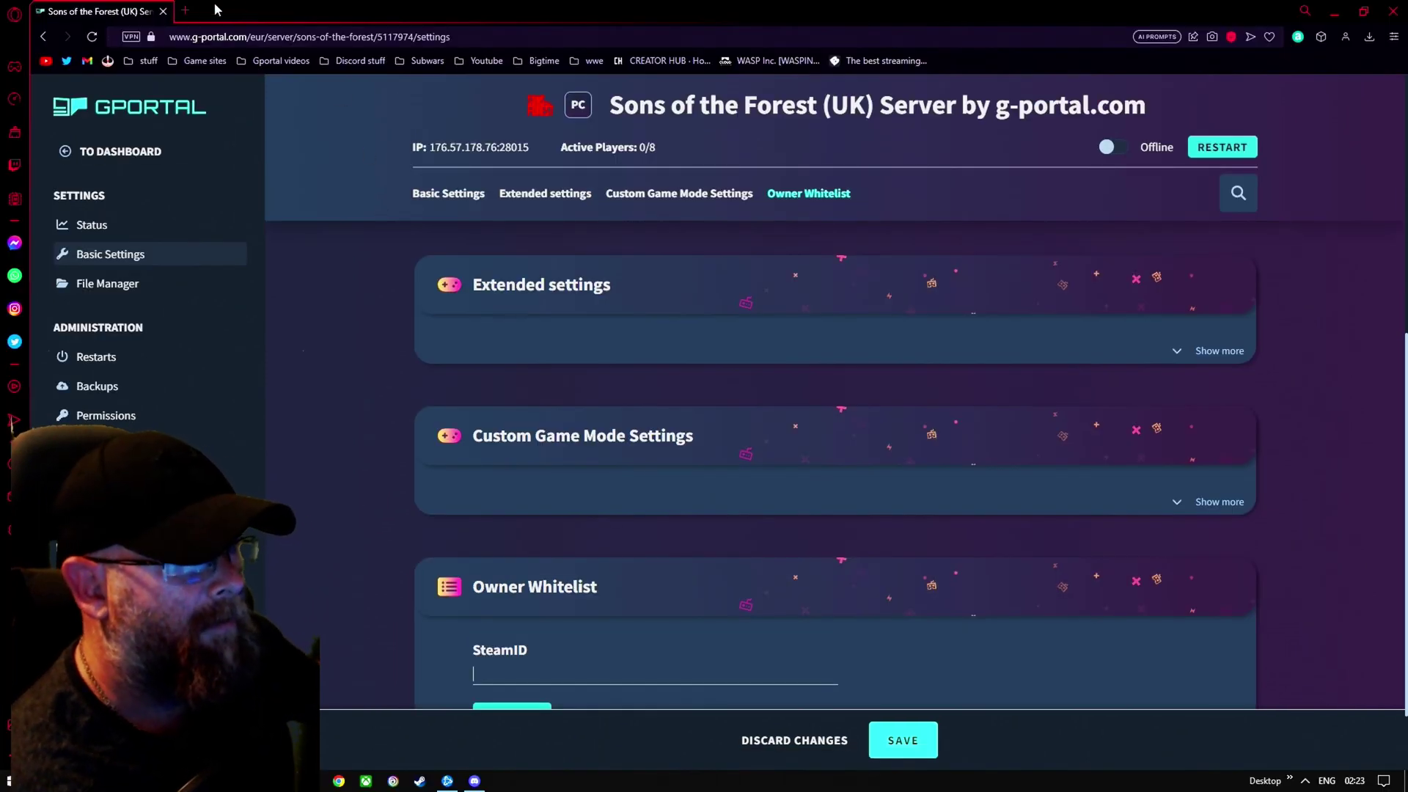
- Look up the owner's SteamID on STEAMID I/O via a 'steam id' search and paste it into the whitelist field
{"action": "left_click", "coordinate": [189, 11]}
{"action": "type", "text": "steam id"}
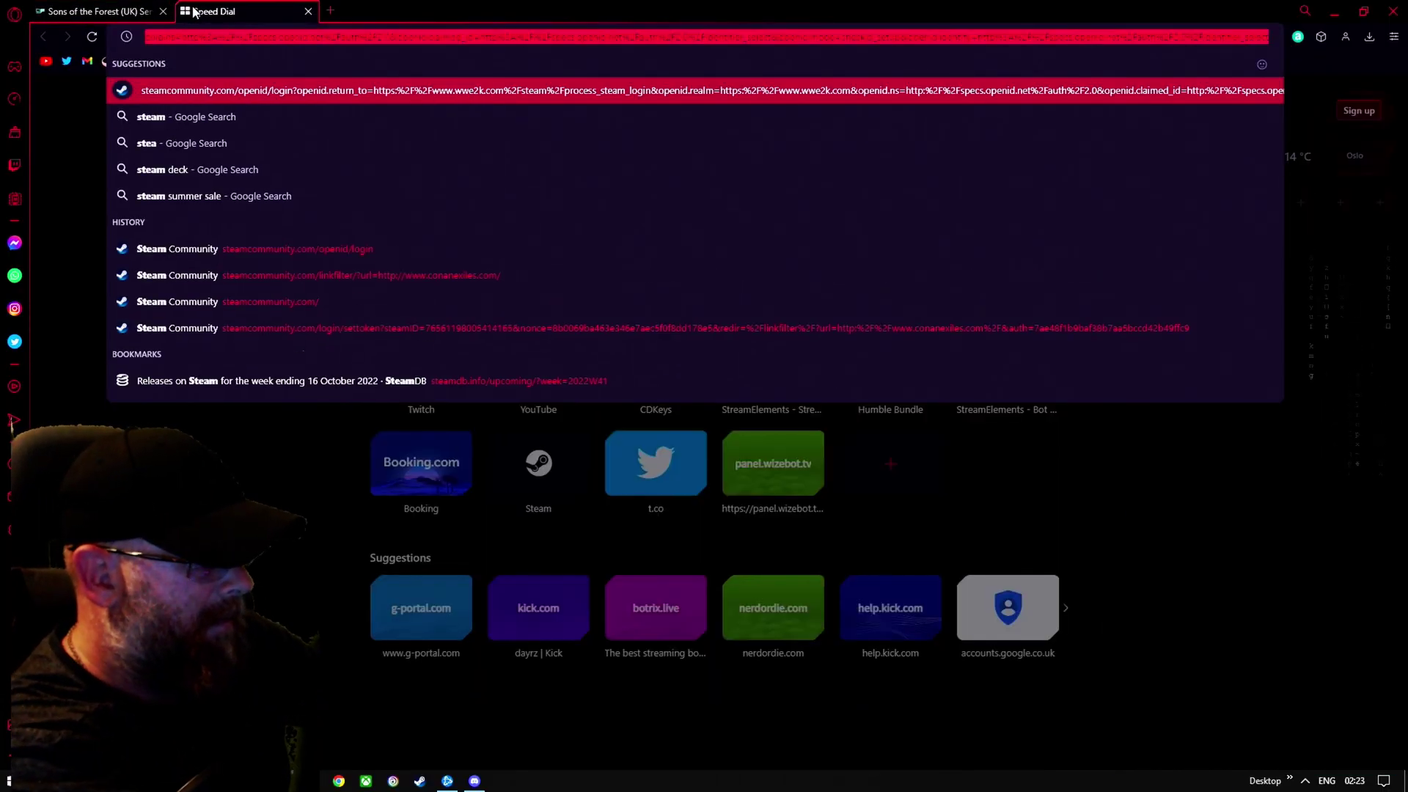
{"action": "key", "text": "Return"}
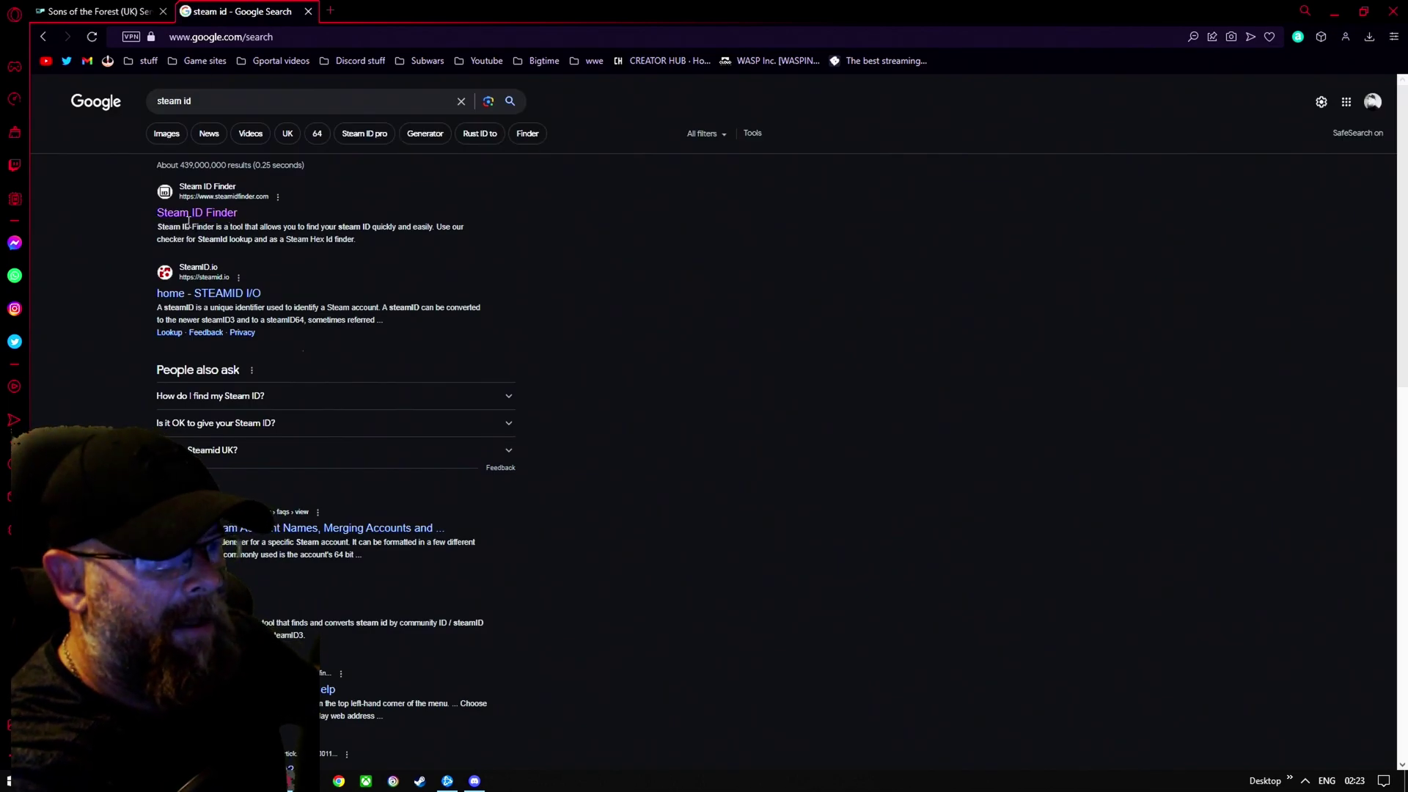
{"action": "left_click", "coordinate": [192, 212]}
{"action": "left_click", "coordinate": [440, 568]}
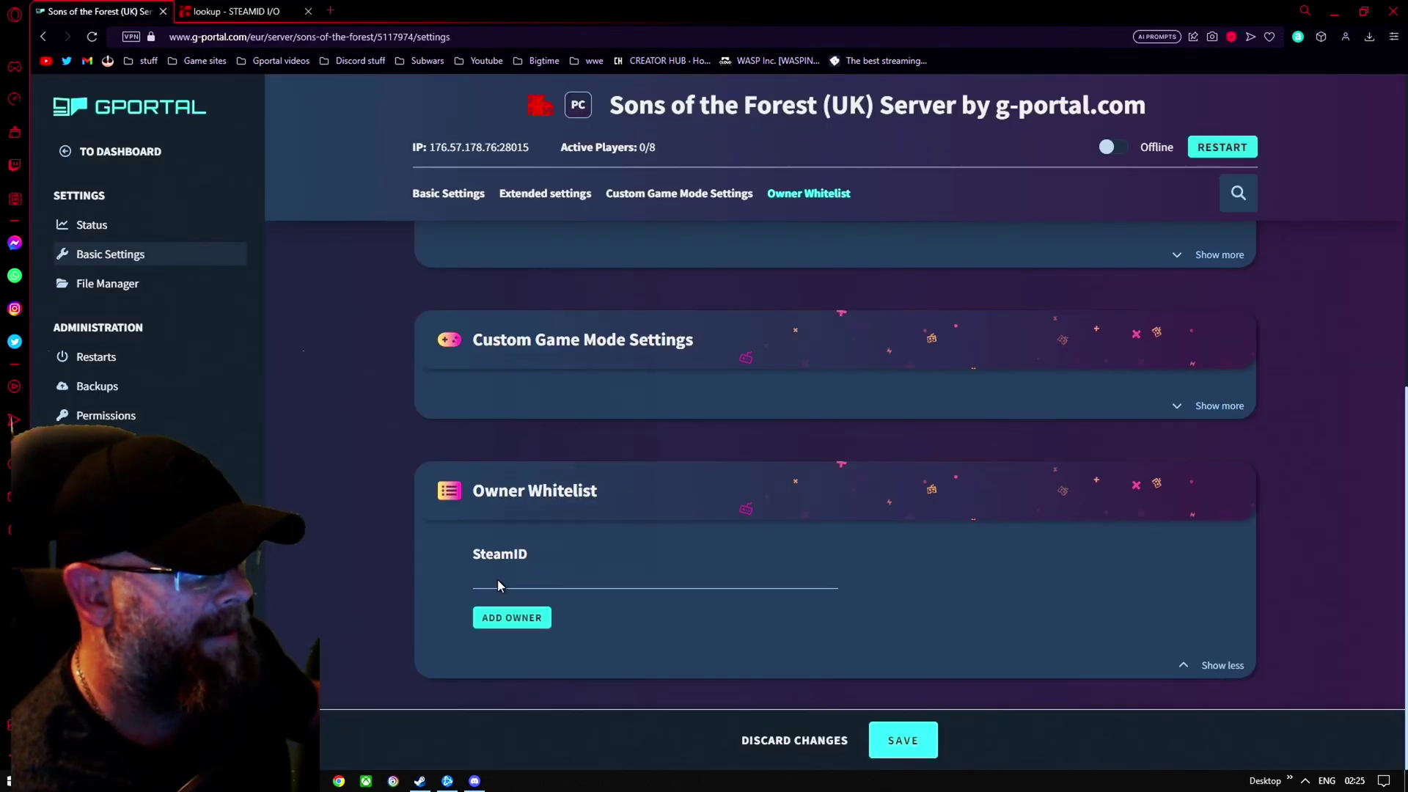
{"action": "right_click", "coordinate": [498, 585]}
{"action": "left_click", "coordinate": [514, 466]}
- Add the pasted SteamID to the owner whitelist, then go to the File Manager
{"action": "left_click", "coordinate": [512, 617]}
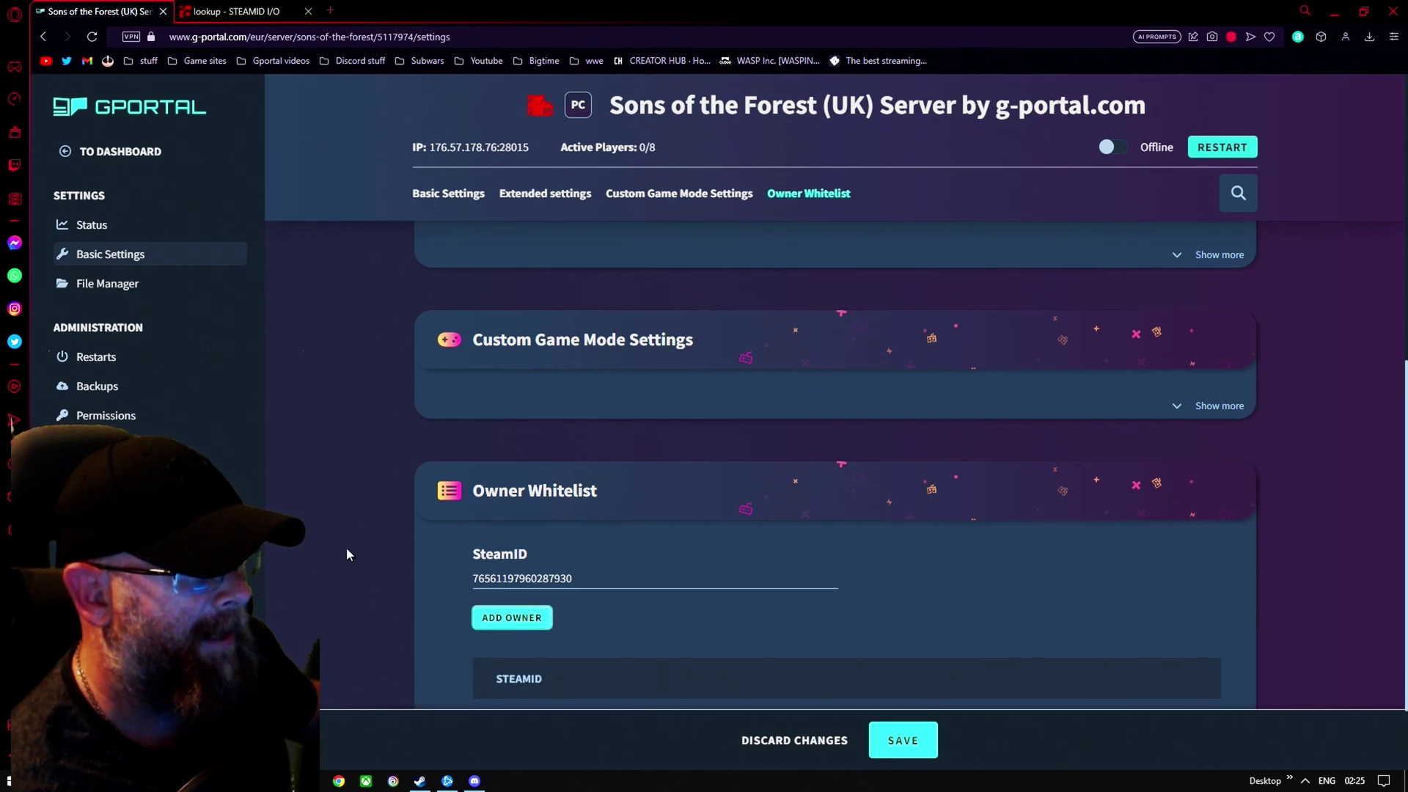
{"action": "scroll", "coordinate": [603, 613], "scroll_direction": "down", "scroll_amount": 2}
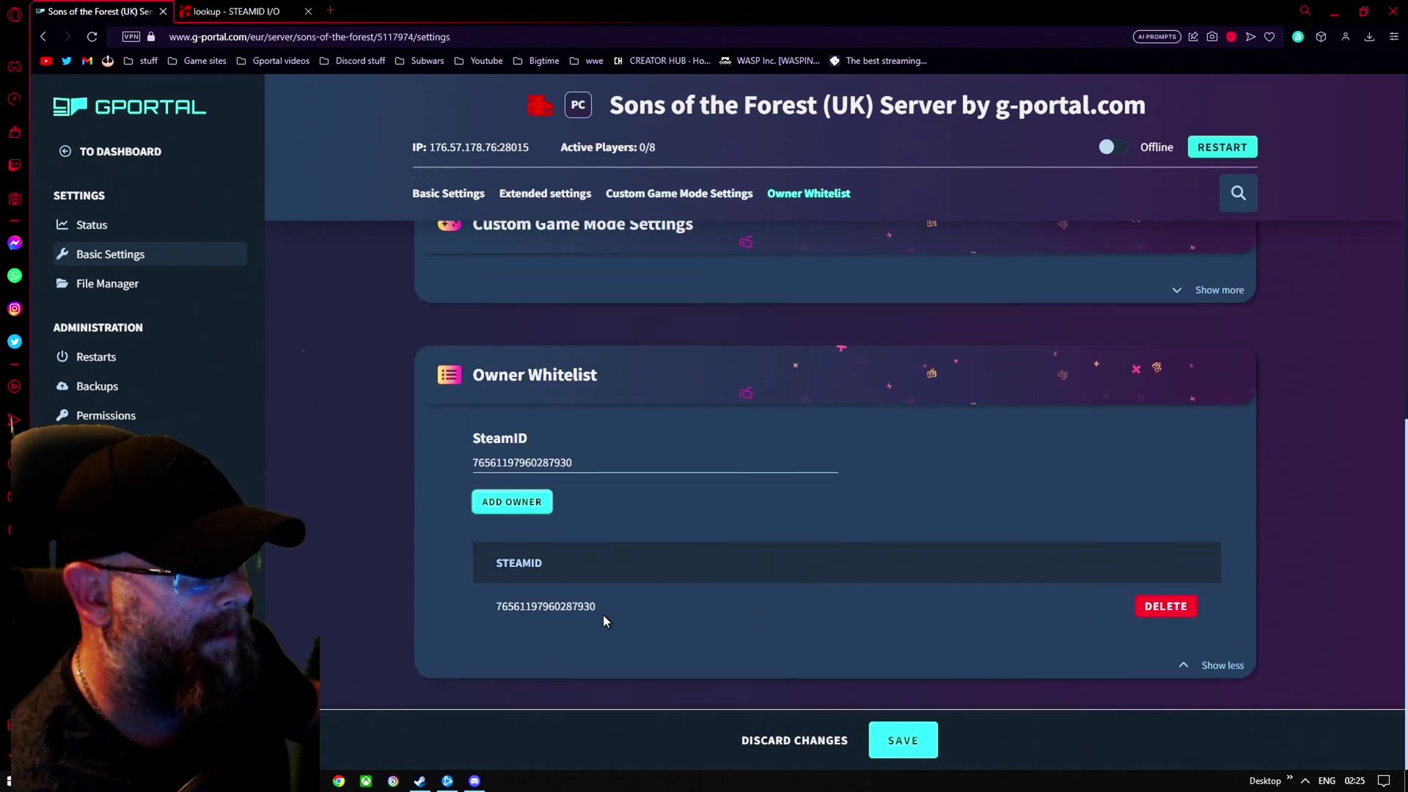
{"action": "left_click", "coordinate": [87, 290]}
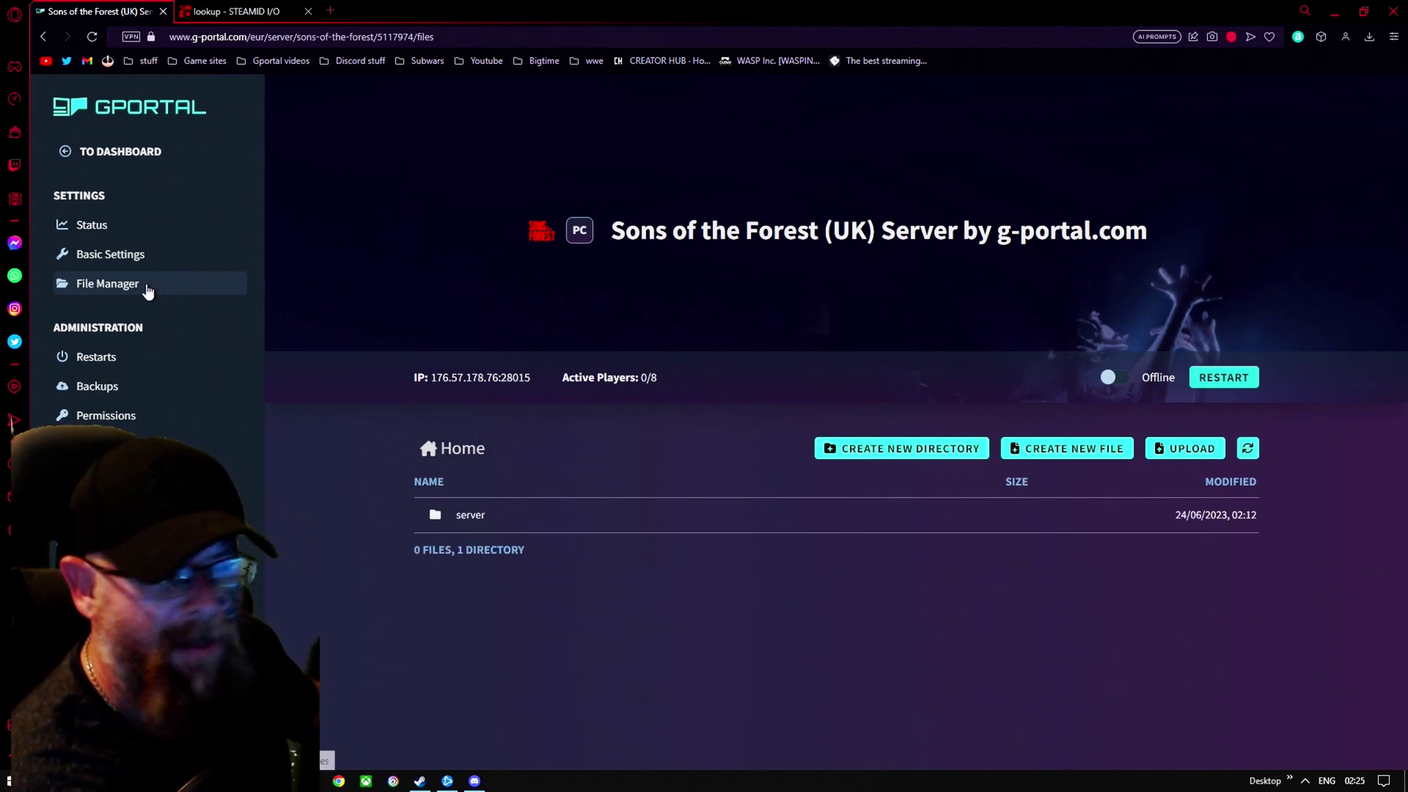
- Create and save a restart schedule described 'daily restart' at 06:00
{"action": "left_click", "coordinate": [101, 363]}
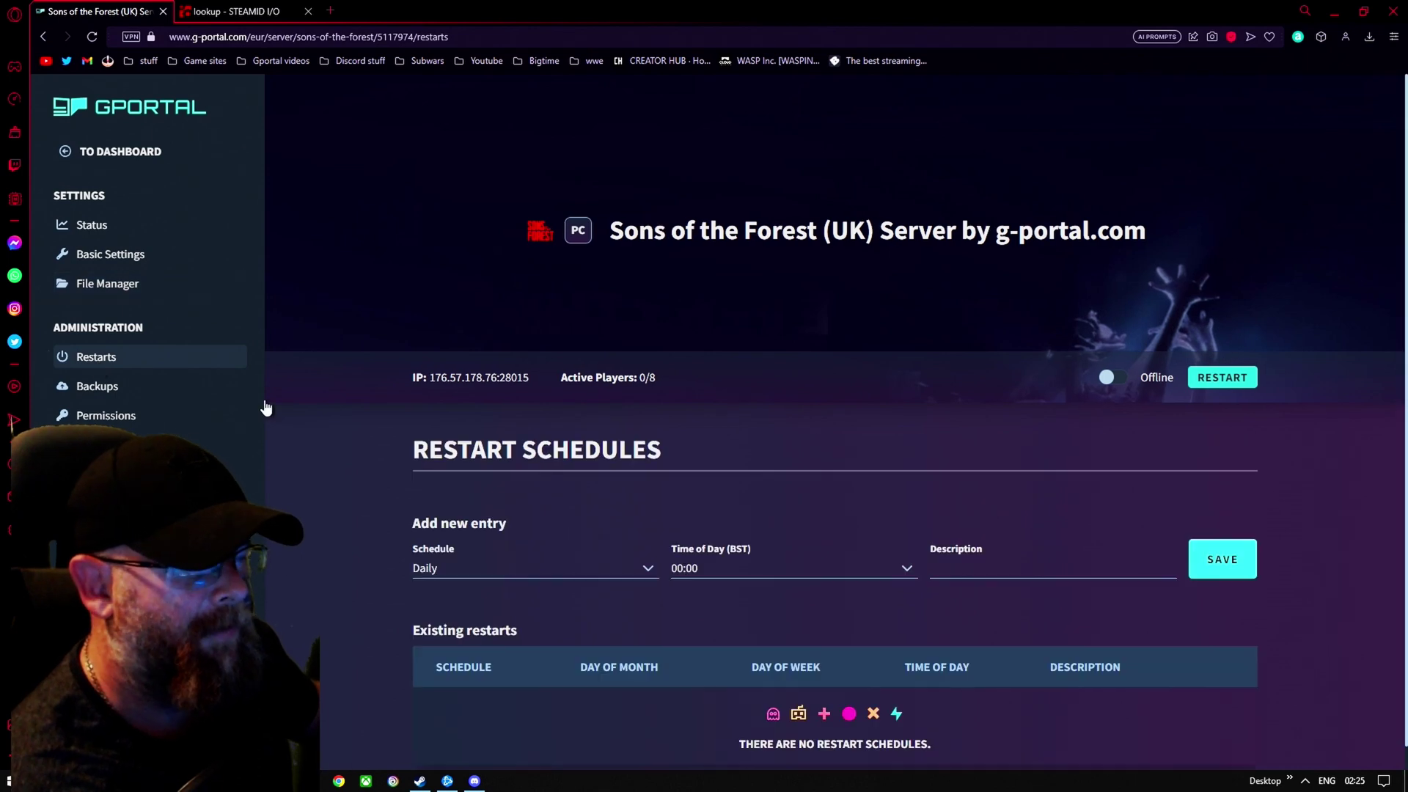
{"action": "left_click", "coordinate": [977, 569]}
{"action": "type", "text": "d"}
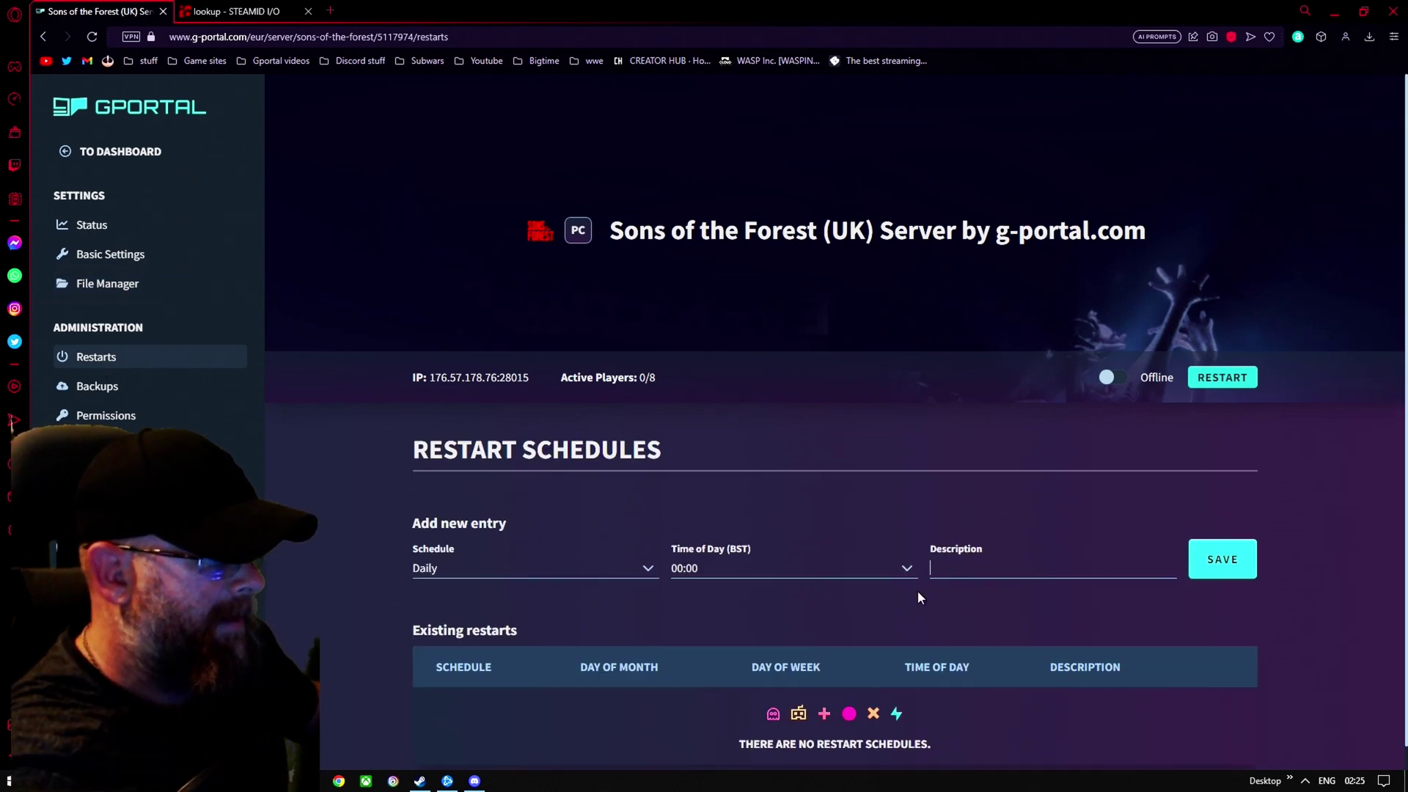
{"action": "type", "text": "aily"}
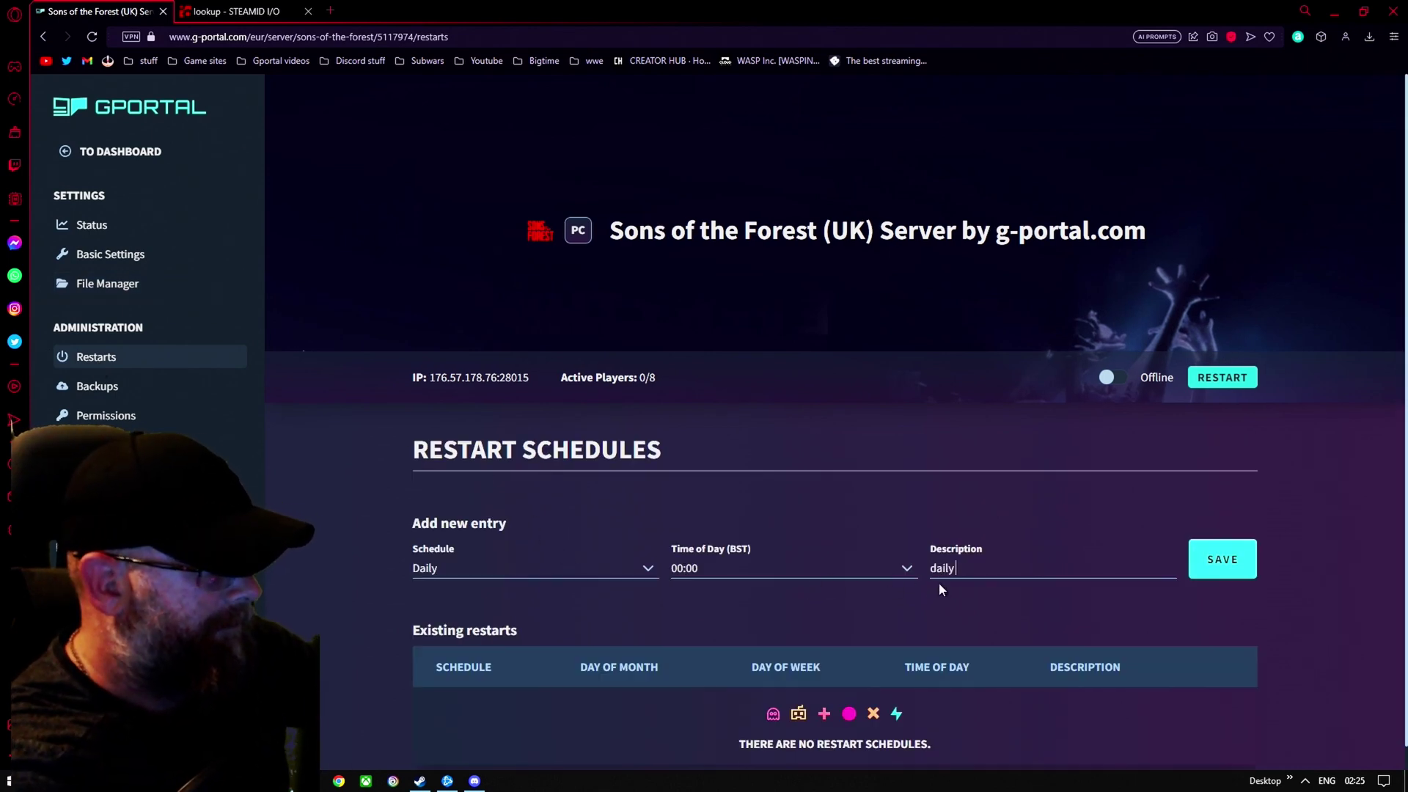
{"action": "type", "text": " restart"}
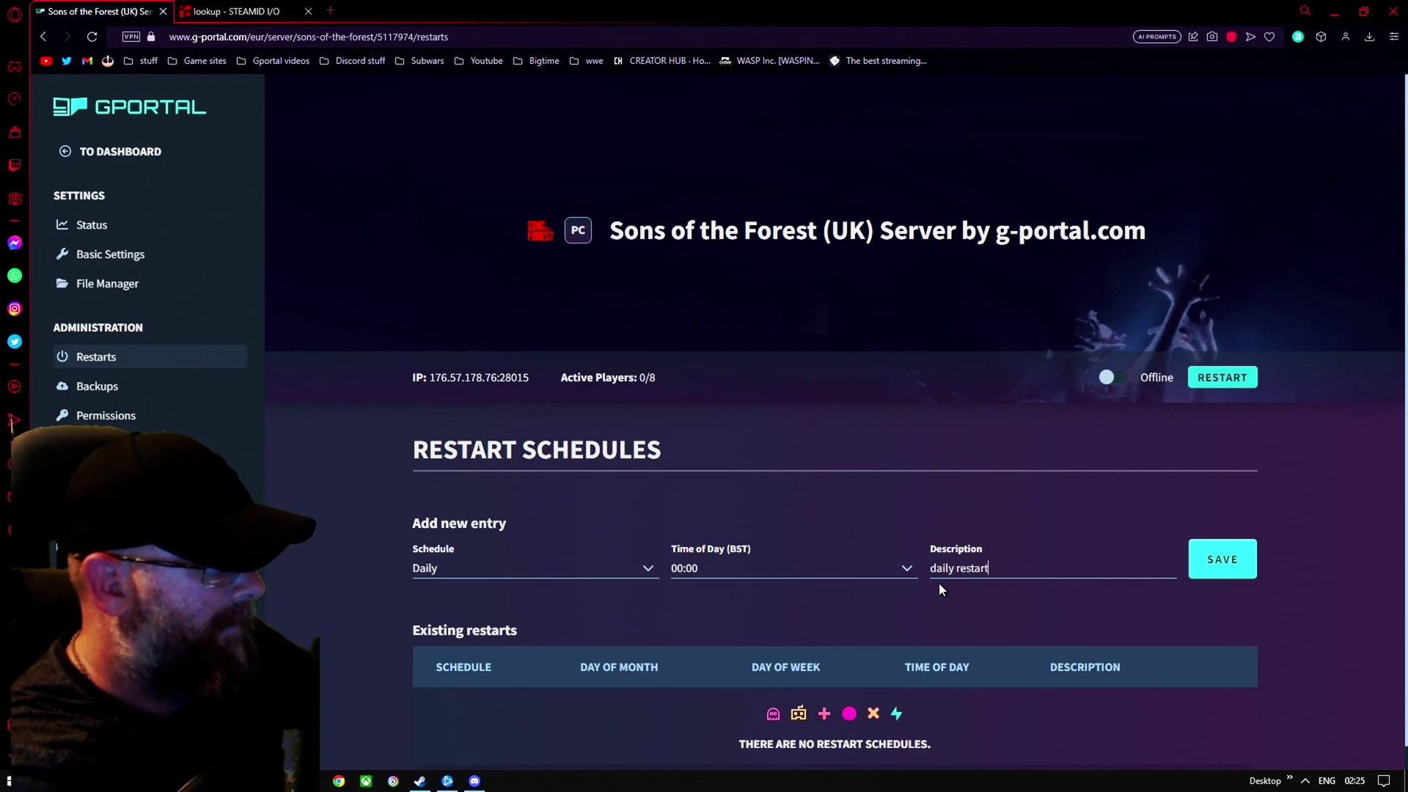
{"action": "left_click", "coordinate": [733, 570]}
{"action": "scroll", "coordinate": [707, 631], "scroll_direction": "down", "scroll_amount": 15}
{"action": "scroll", "coordinate": [707, 638], "scroll_direction": "up", "scroll_amount": 10}
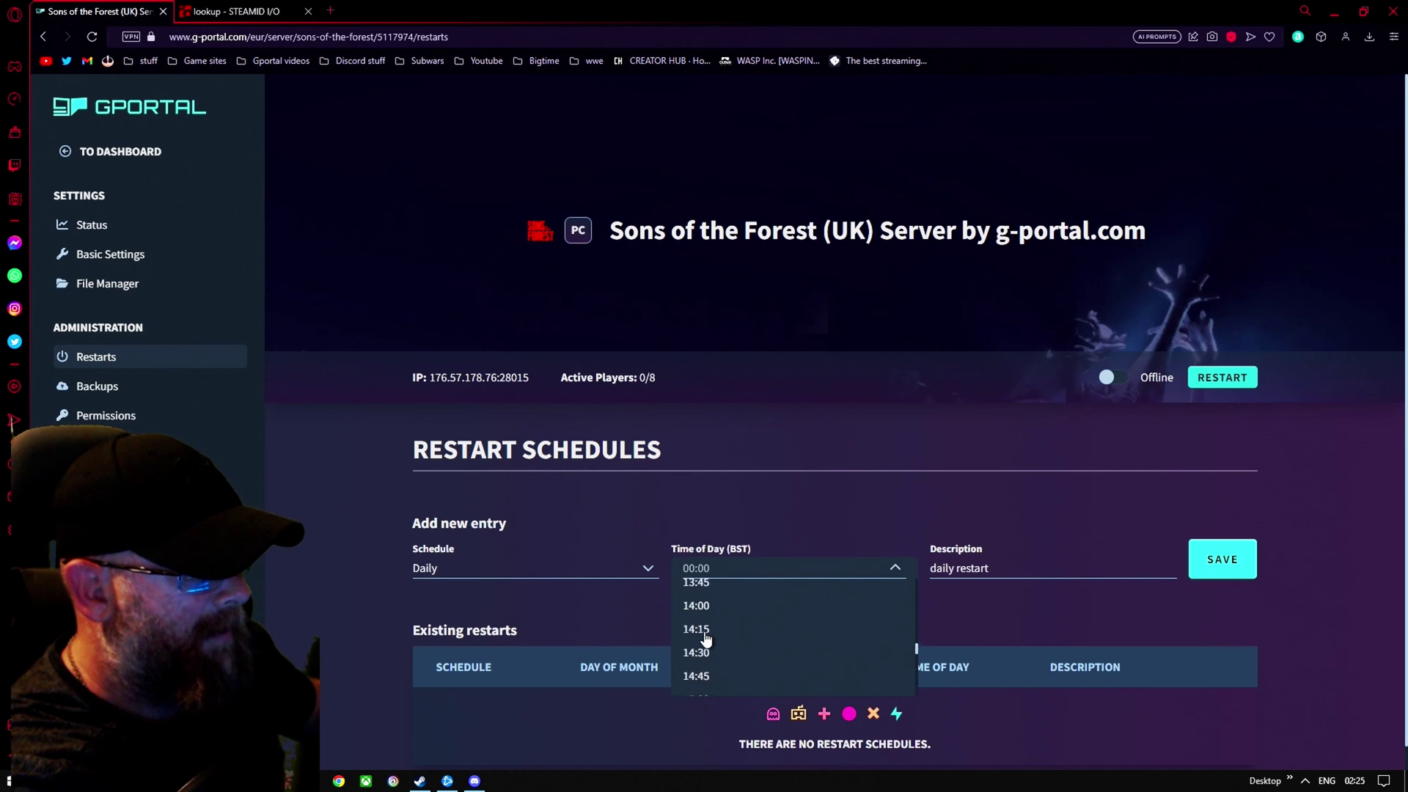
{"action": "scroll", "coordinate": [708, 631], "scroll_direction": "down", "scroll_amount": 3}
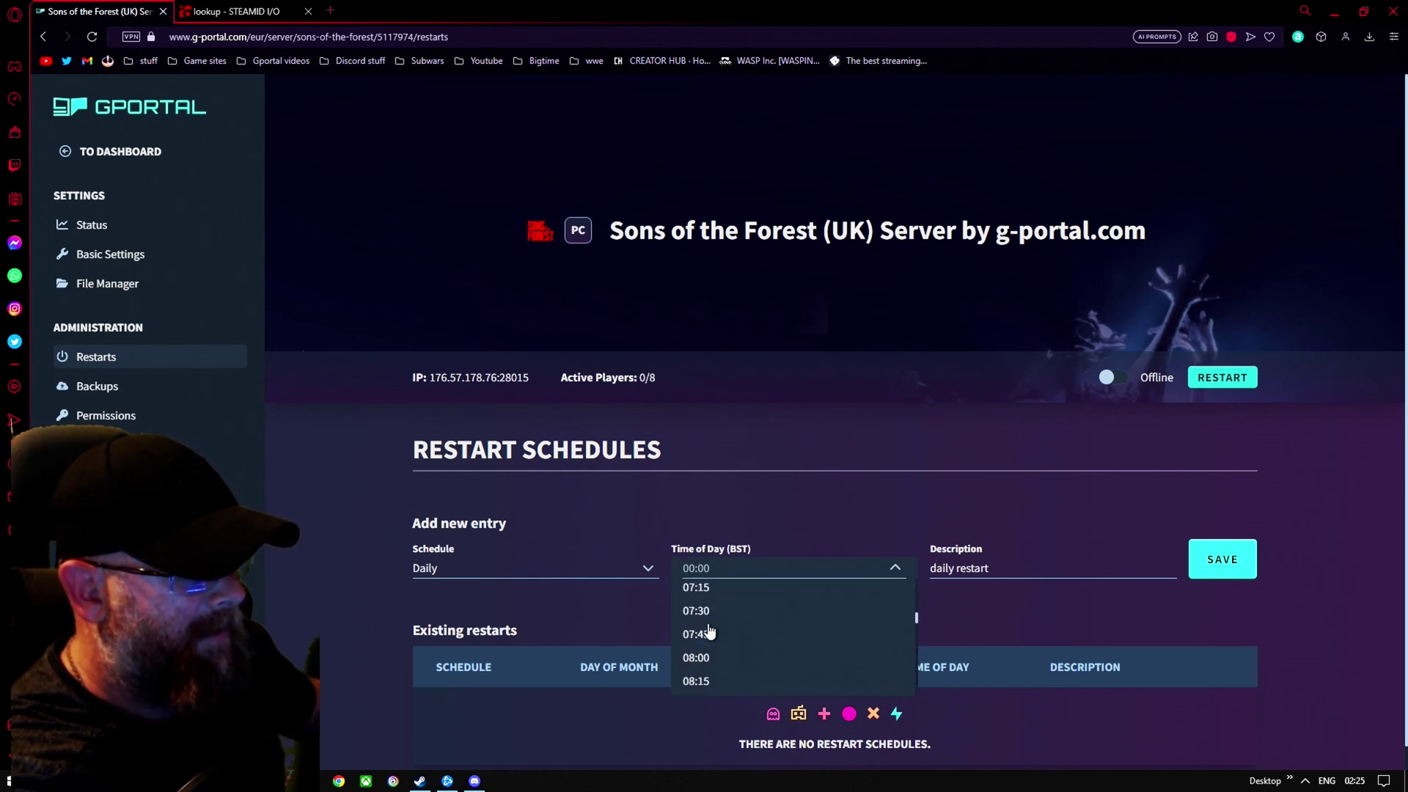
{"action": "scroll", "coordinate": [709, 631], "scroll_direction": "up", "scroll_amount": 2}
{"action": "left_click", "coordinate": [709, 637]}
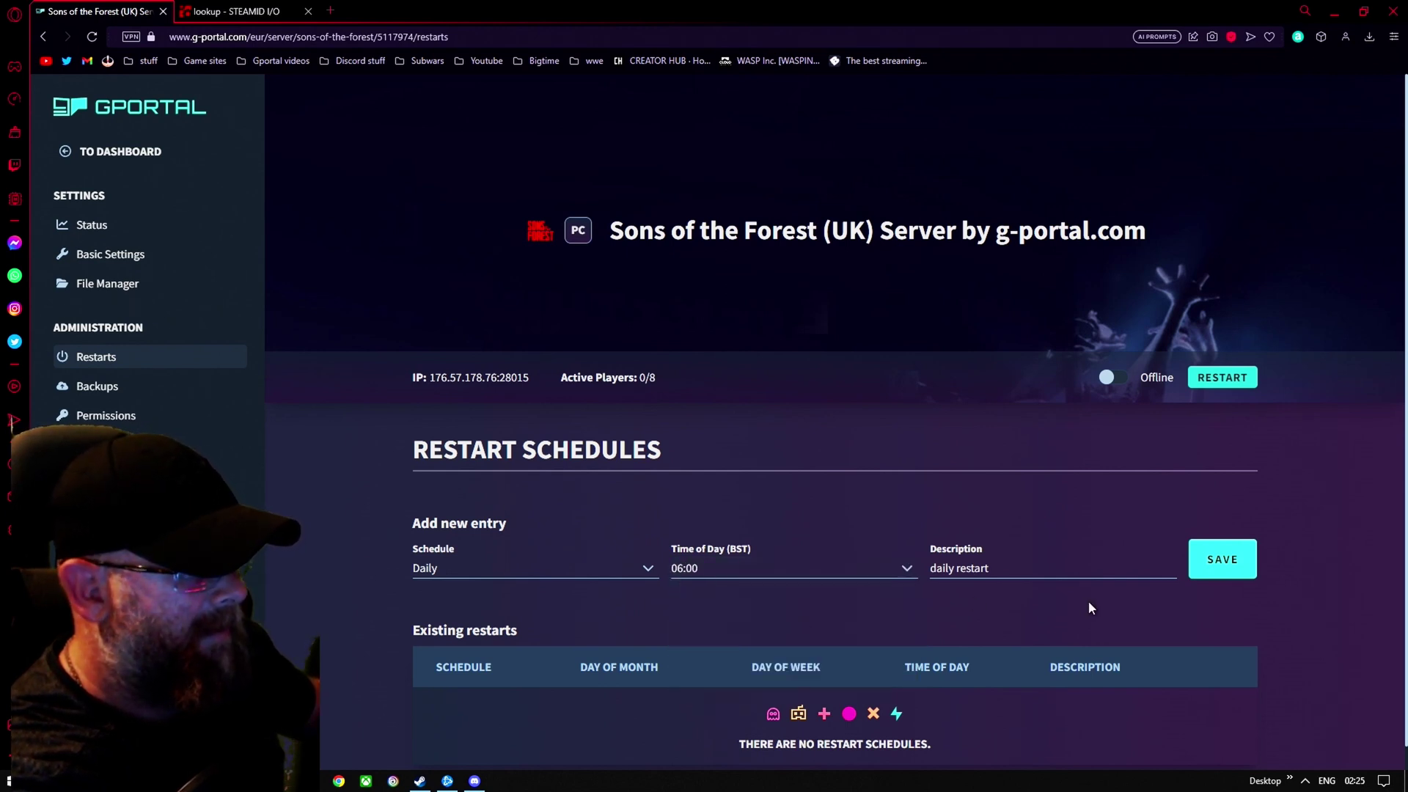
{"action": "left_click", "coordinate": [1209, 579]}
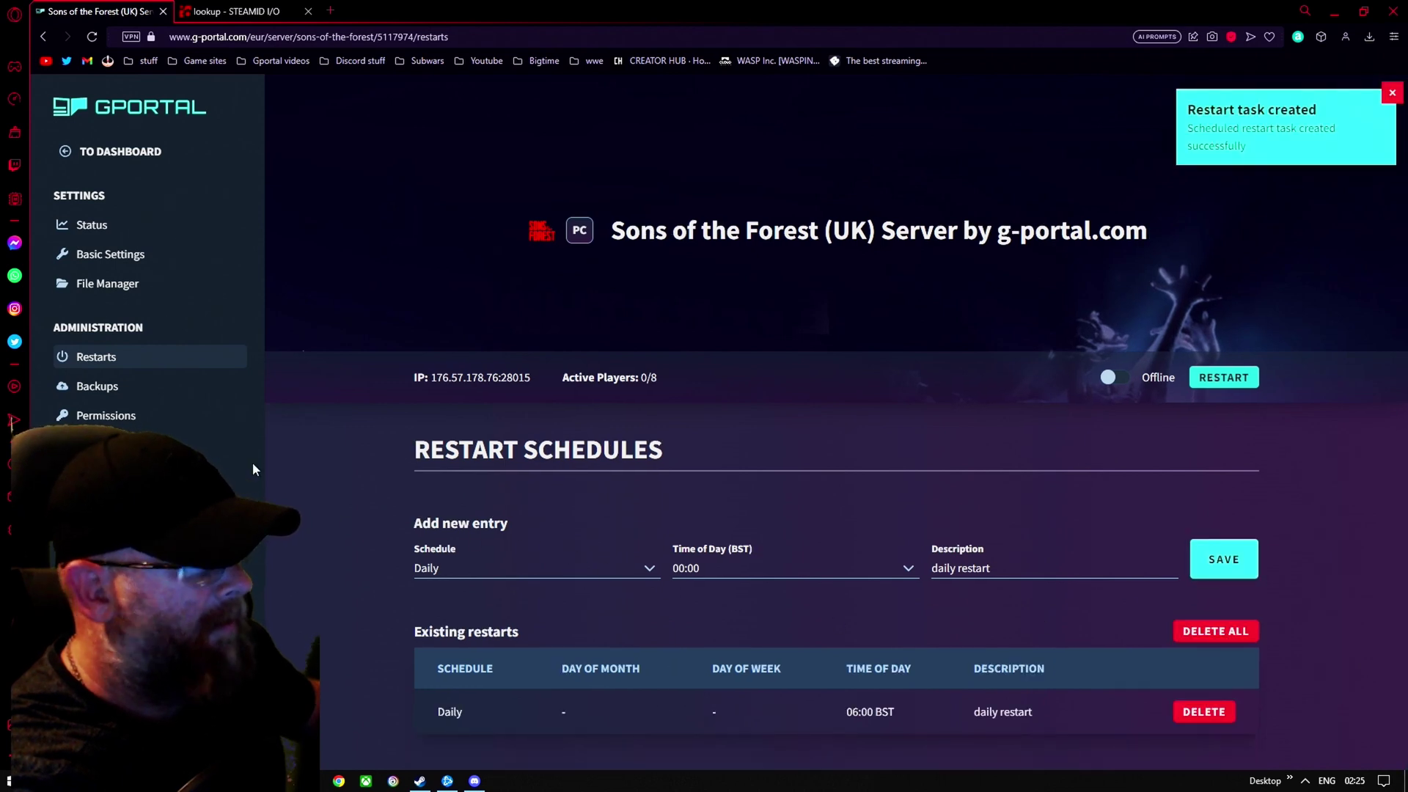
- On the Backups page, turn automatic backups on and back off, leaving manual backups
{"action": "left_click", "coordinate": [129, 400]}
{"action": "scroll", "coordinate": [388, 384], "scroll_direction": "down", "scroll_amount": 2}
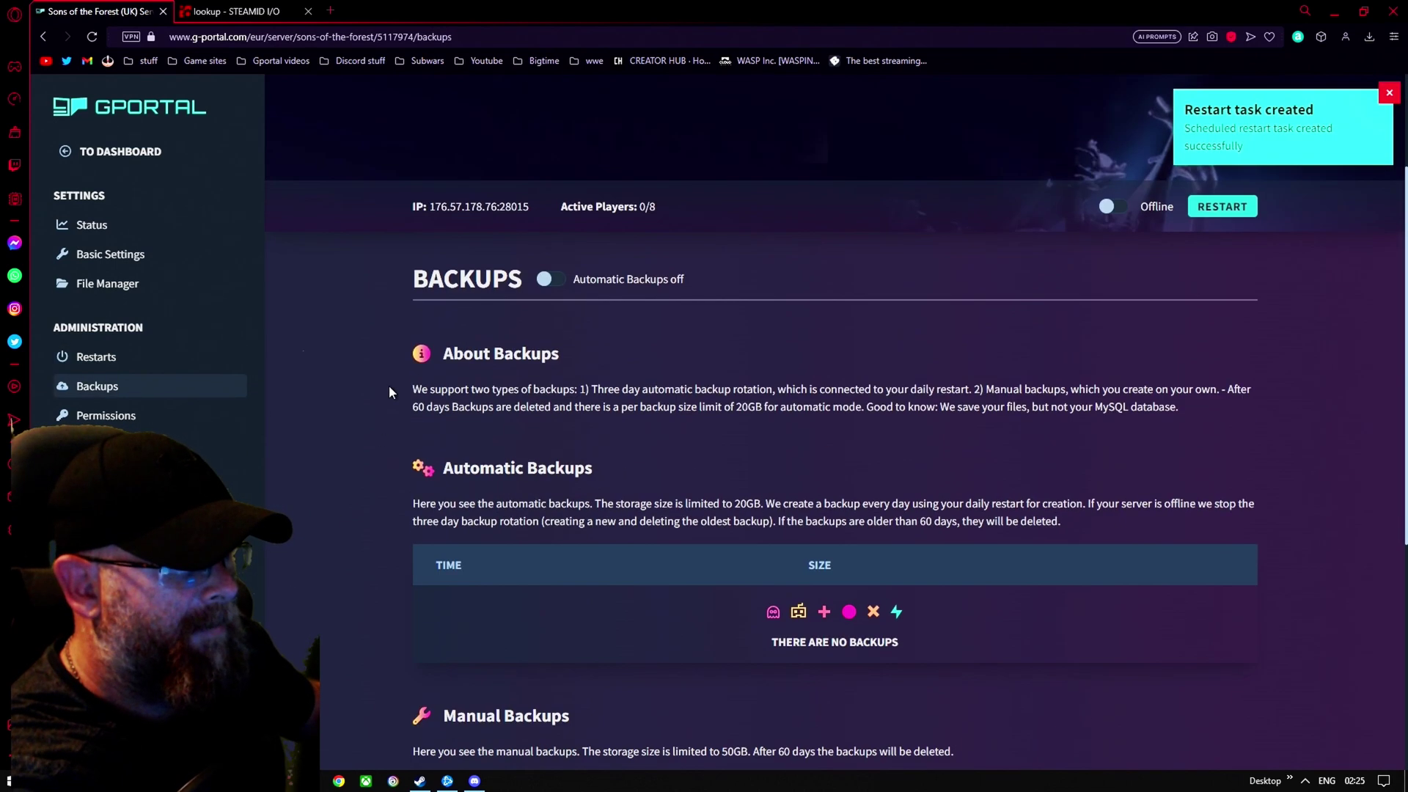
{"action": "left_click", "coordinate": [554, 281]}
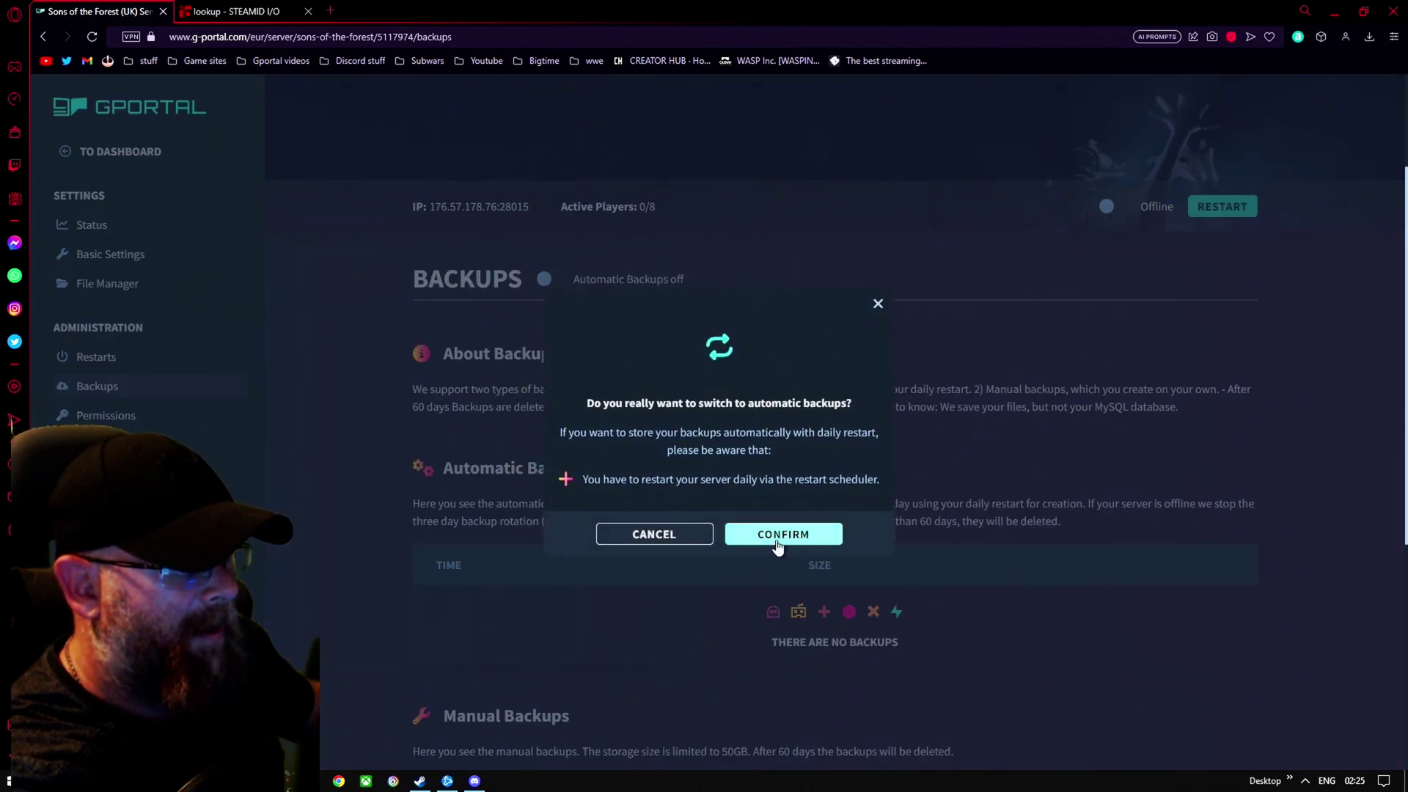
{"action": "left_click", "coordinate": [776, 537]}
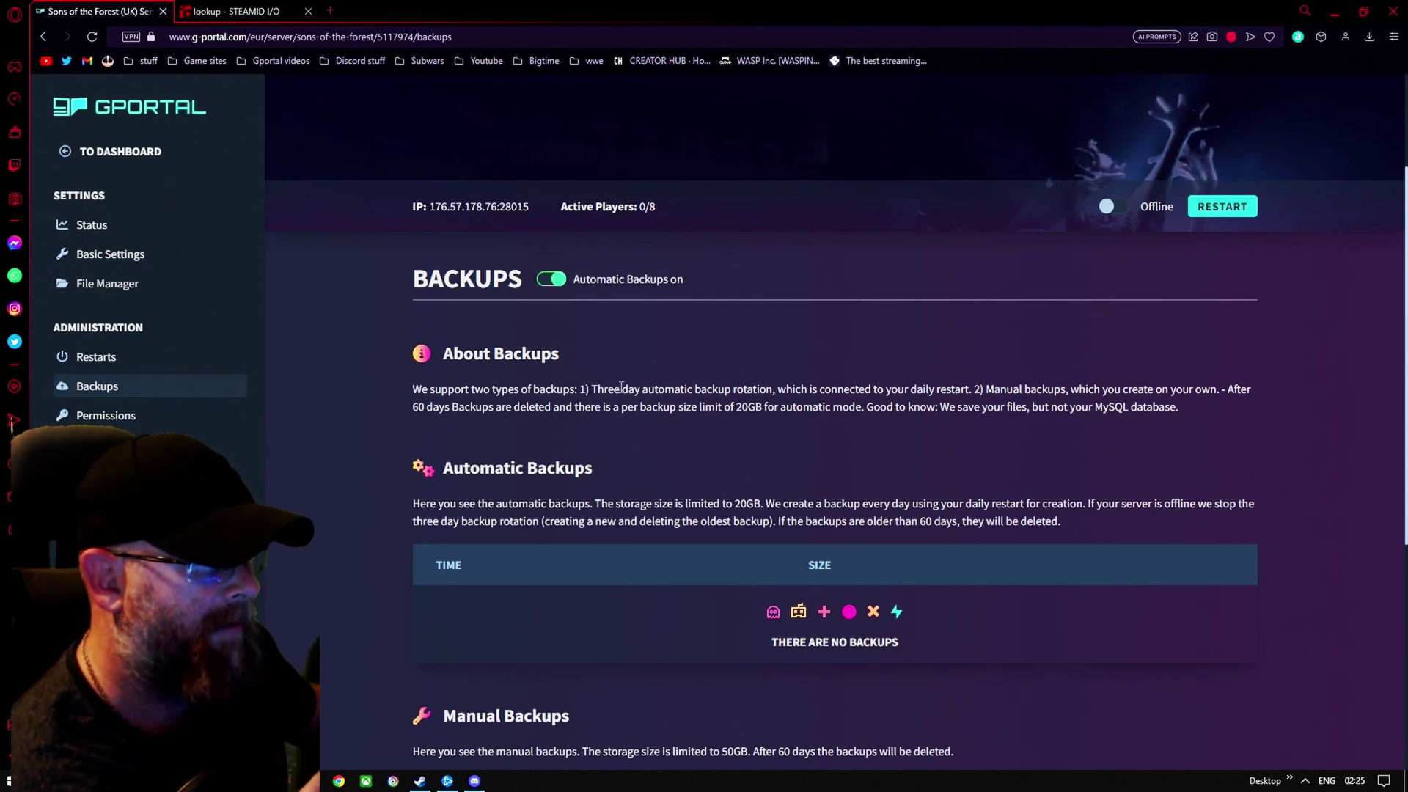
{"action": "left_click", "coordinate": [553, 292]}
{"action": "left_click", "coordinate": [741, 527]}
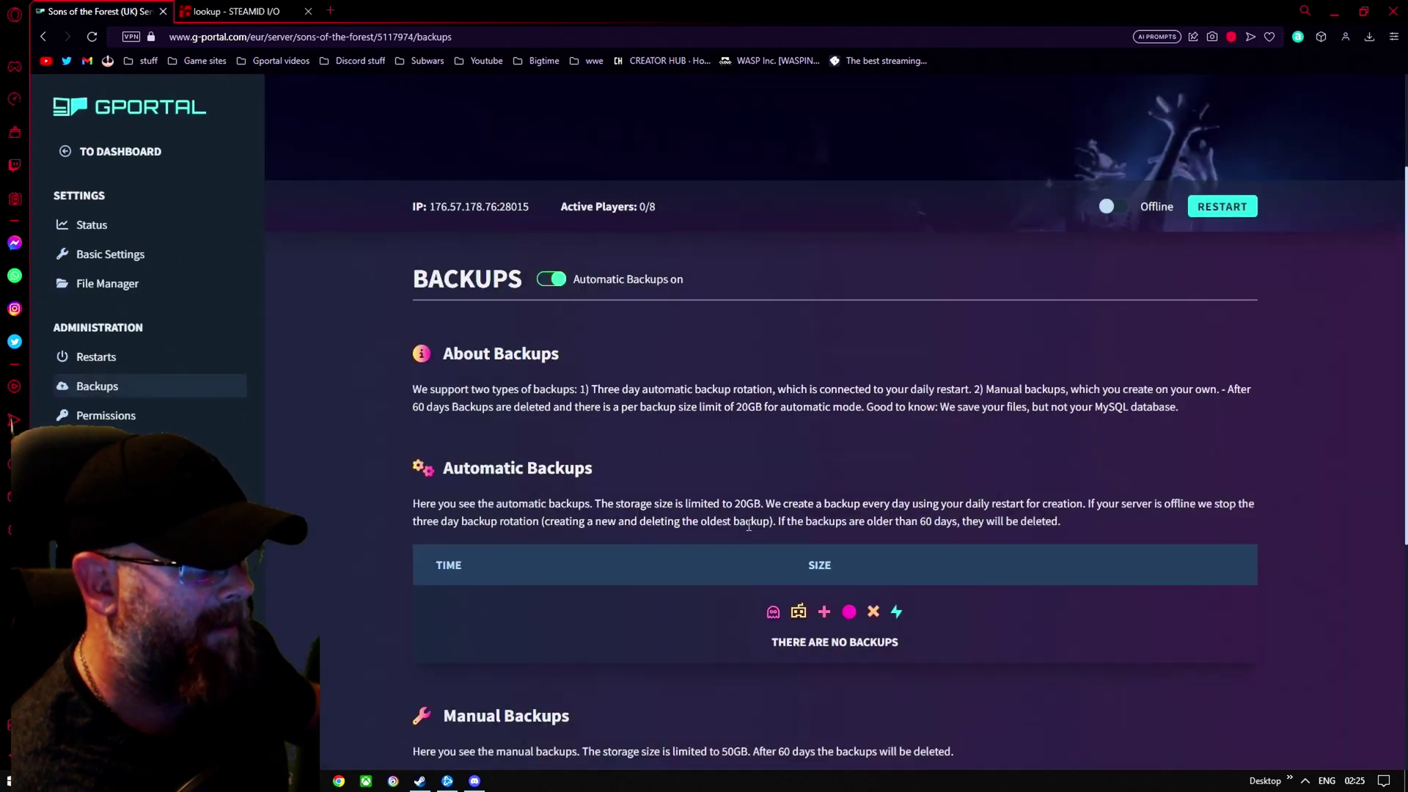
- Create and confirm a new manual backup of the server
{"action": "scroll", "coordinate": [560, 549], "scroll_direction": "down", "scroll_amount": 5}
{"action": "scroll", "coordinate": [484, 447], "scroll_direction": "down", "scroll_amount": 1}
{"action": "left_click", "coordinate": [473, 380]}
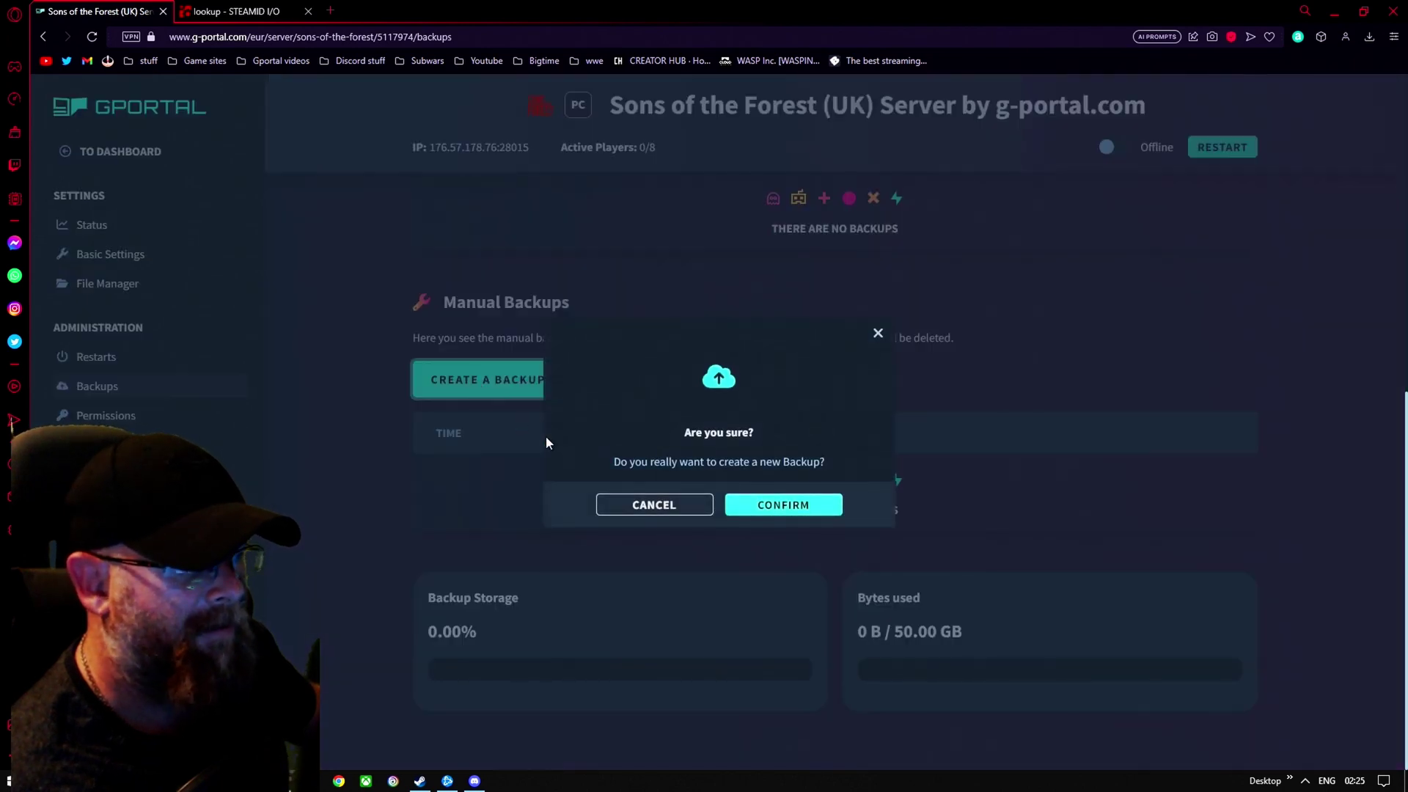
{"action": "left_click", "coordinate": [775, 513]}
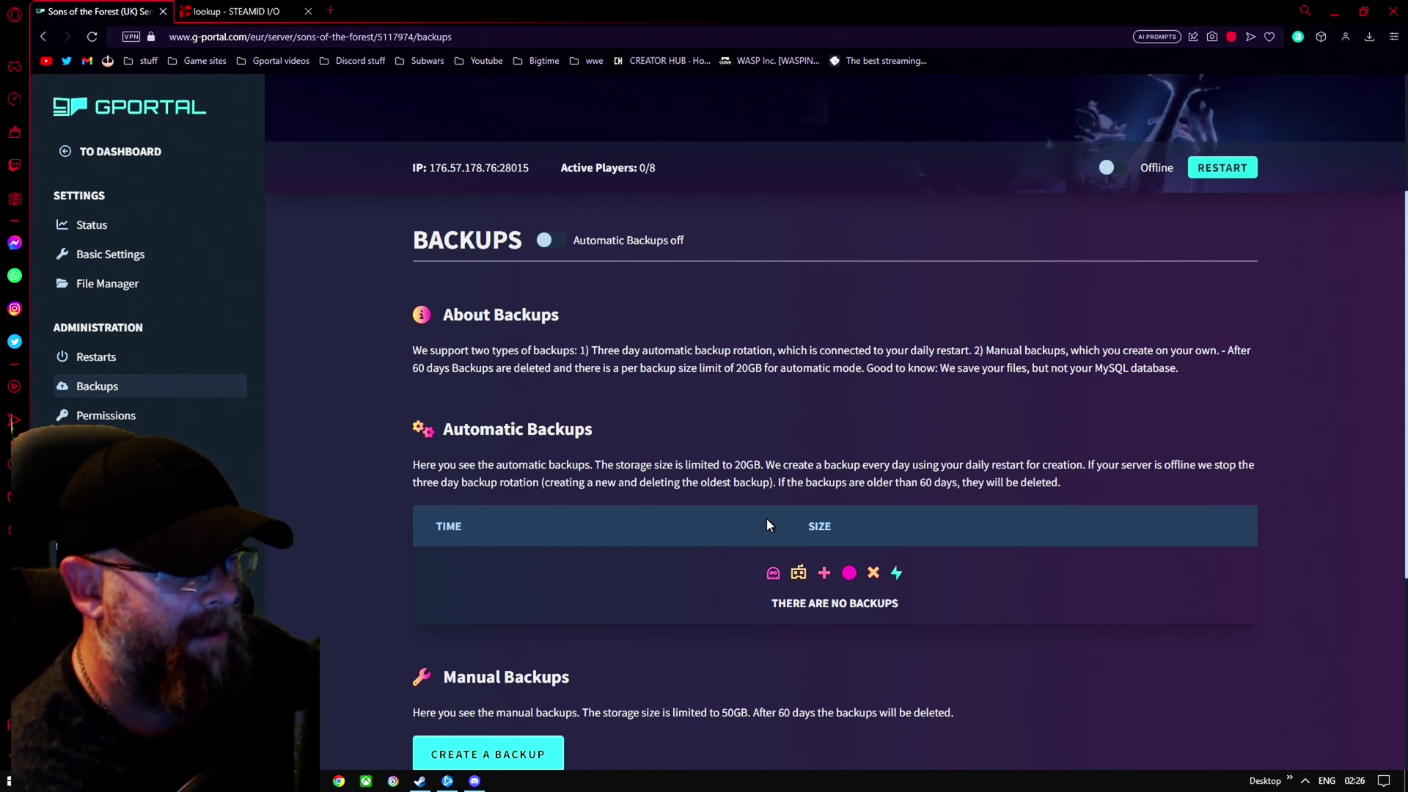
- Go to Permissions, start a support ticket in a new Support tab, then return to Permissions
{"action": "left_click", "coordinate": [174, 425]}
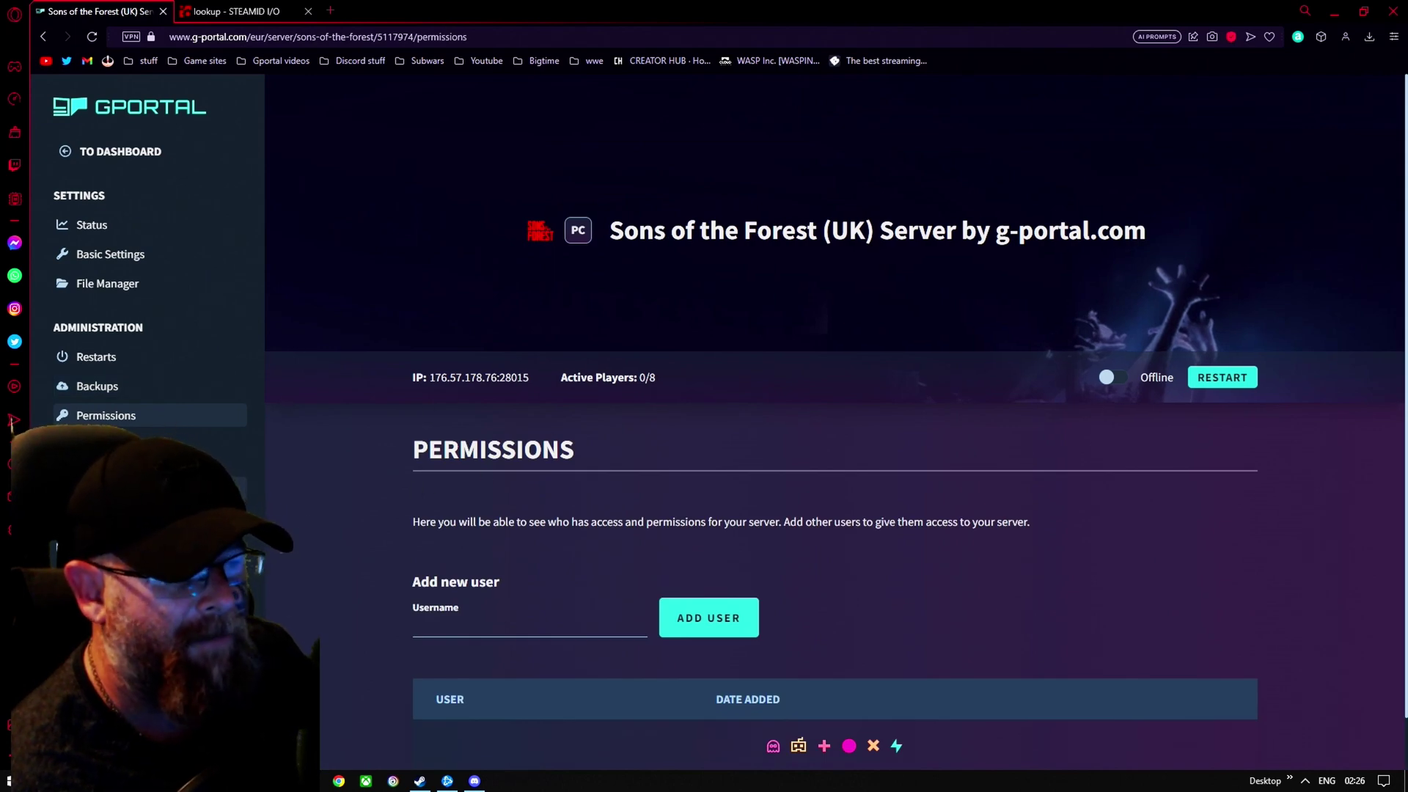
{"action": "left_click", "coordinate": [146, 490]}
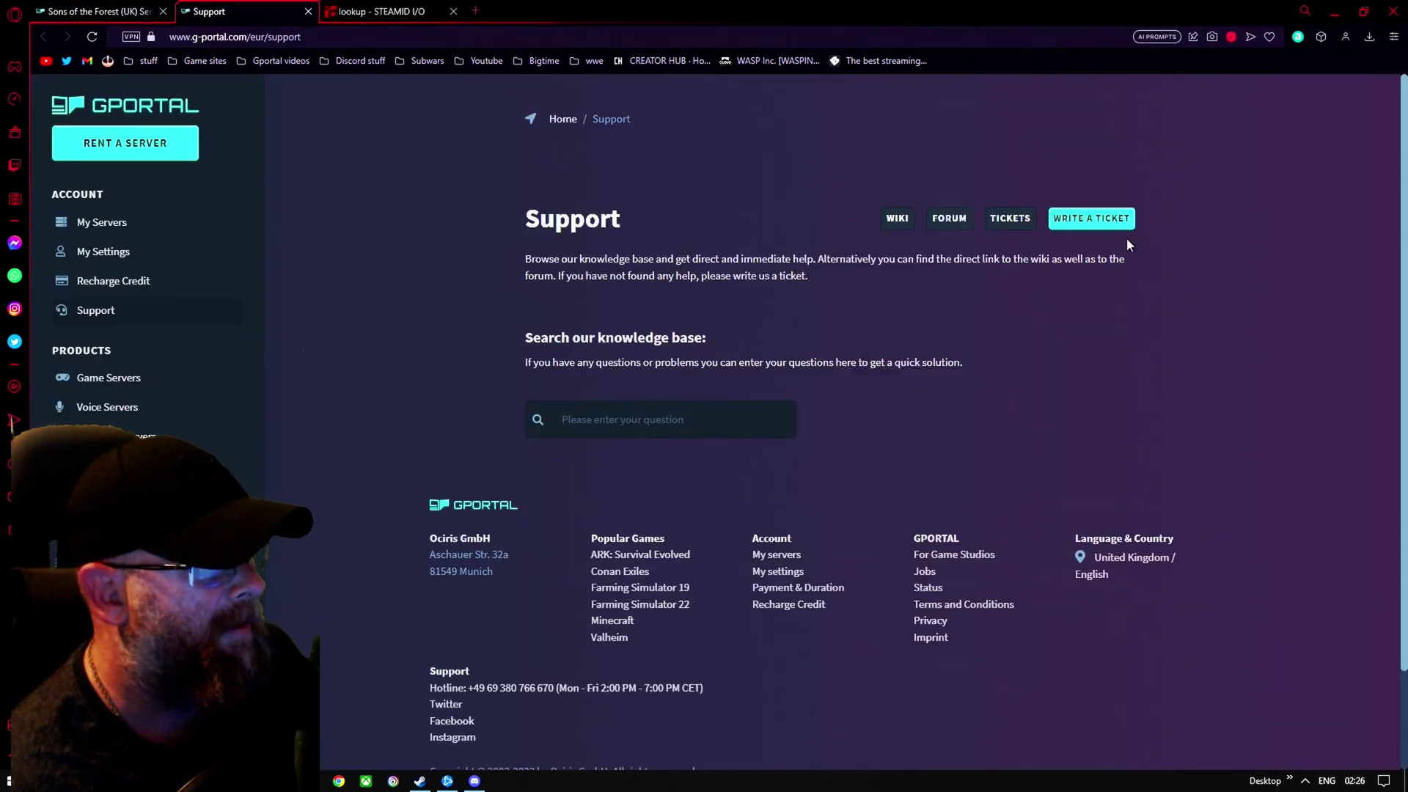
{"action": "left_click", "coordinate": [1105, 229]}
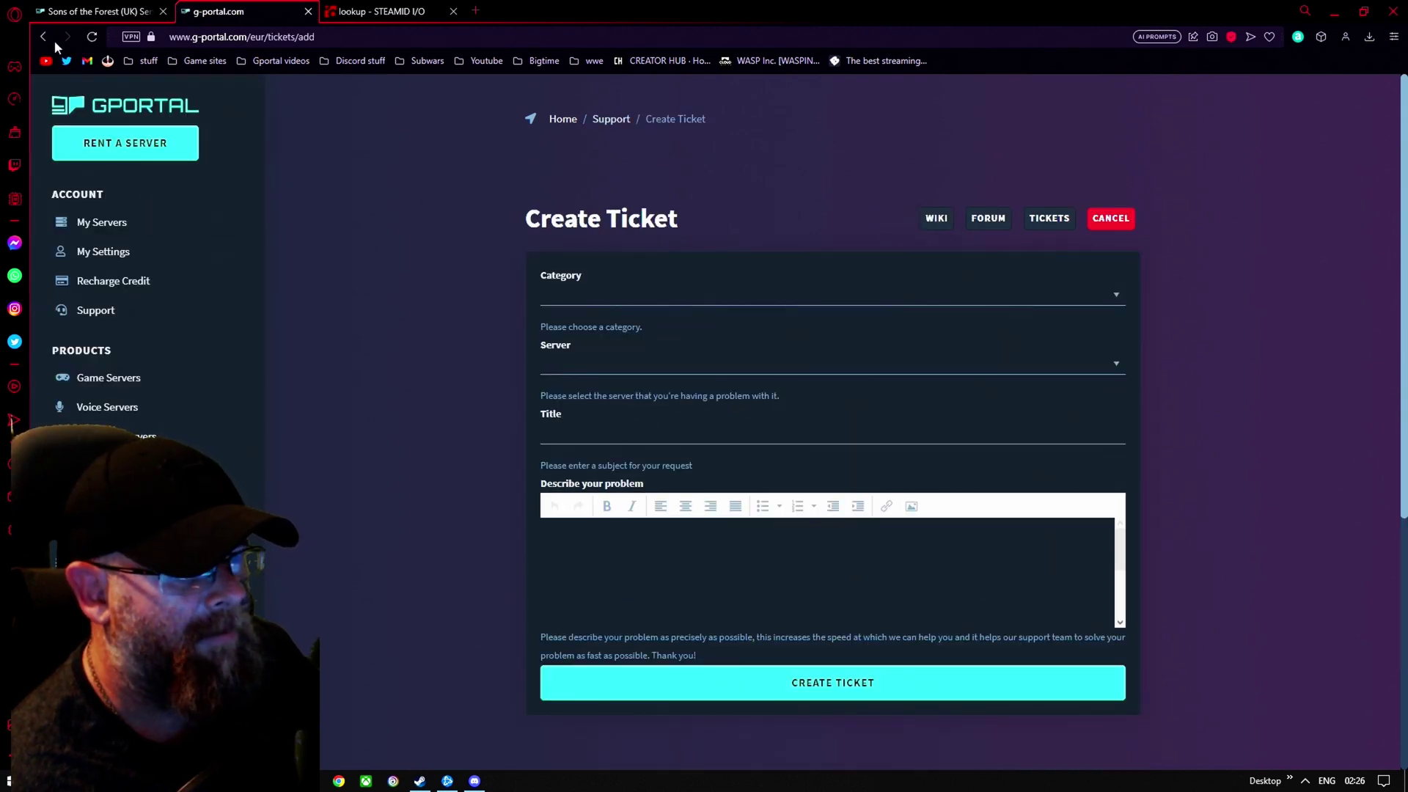
{"action": "left_click", "coordinate": [103, 12]}
{"action": "scroll", "coordinate": [117, 278], "scroll_direction": "down", "scroll_amount": 1}
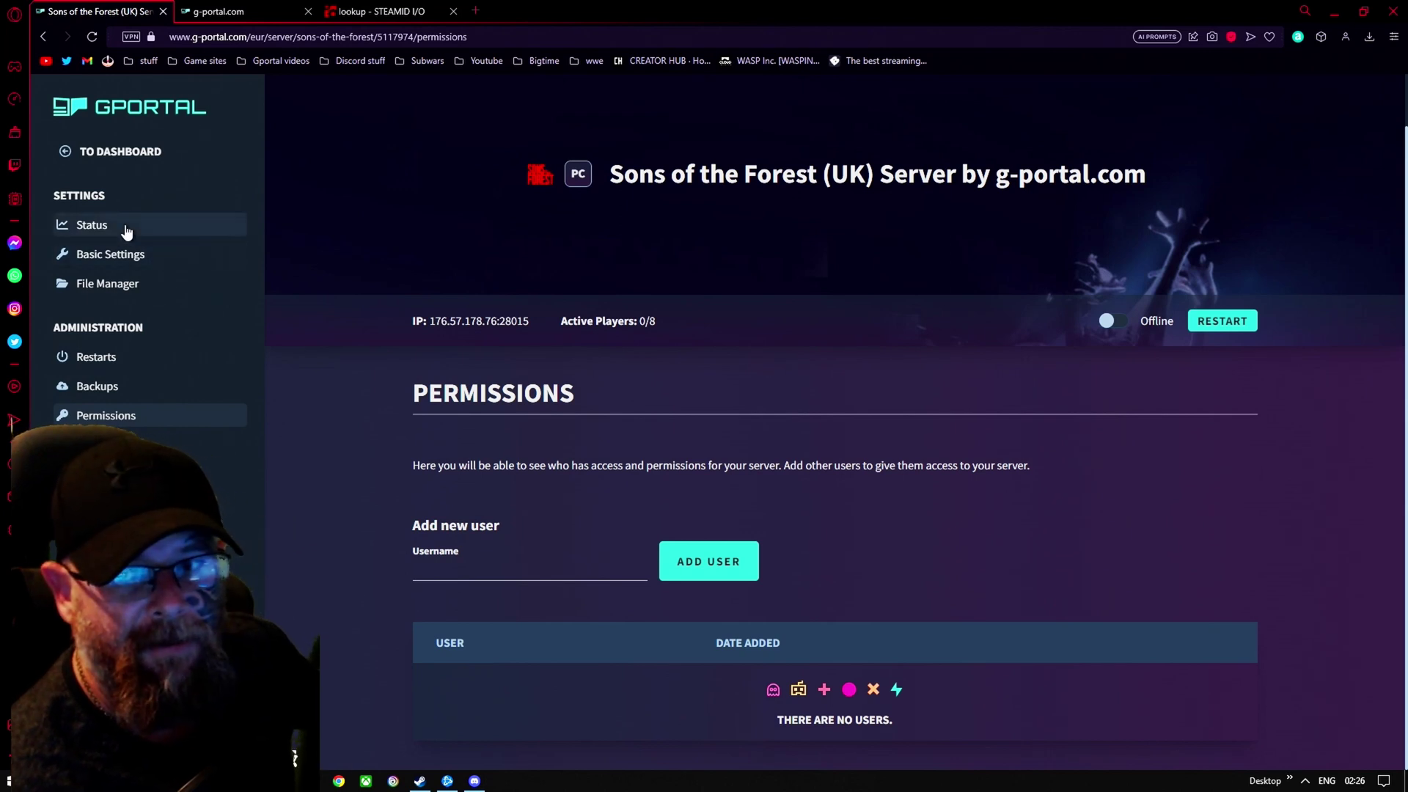
- From the dashboard, open the Sons of the Forest (UK) server's Status page and flip its on/off toggle
{"action": "scroll", "coordinate": [123, 227], "scroll_direction": "up", "scroll_amount": 1}
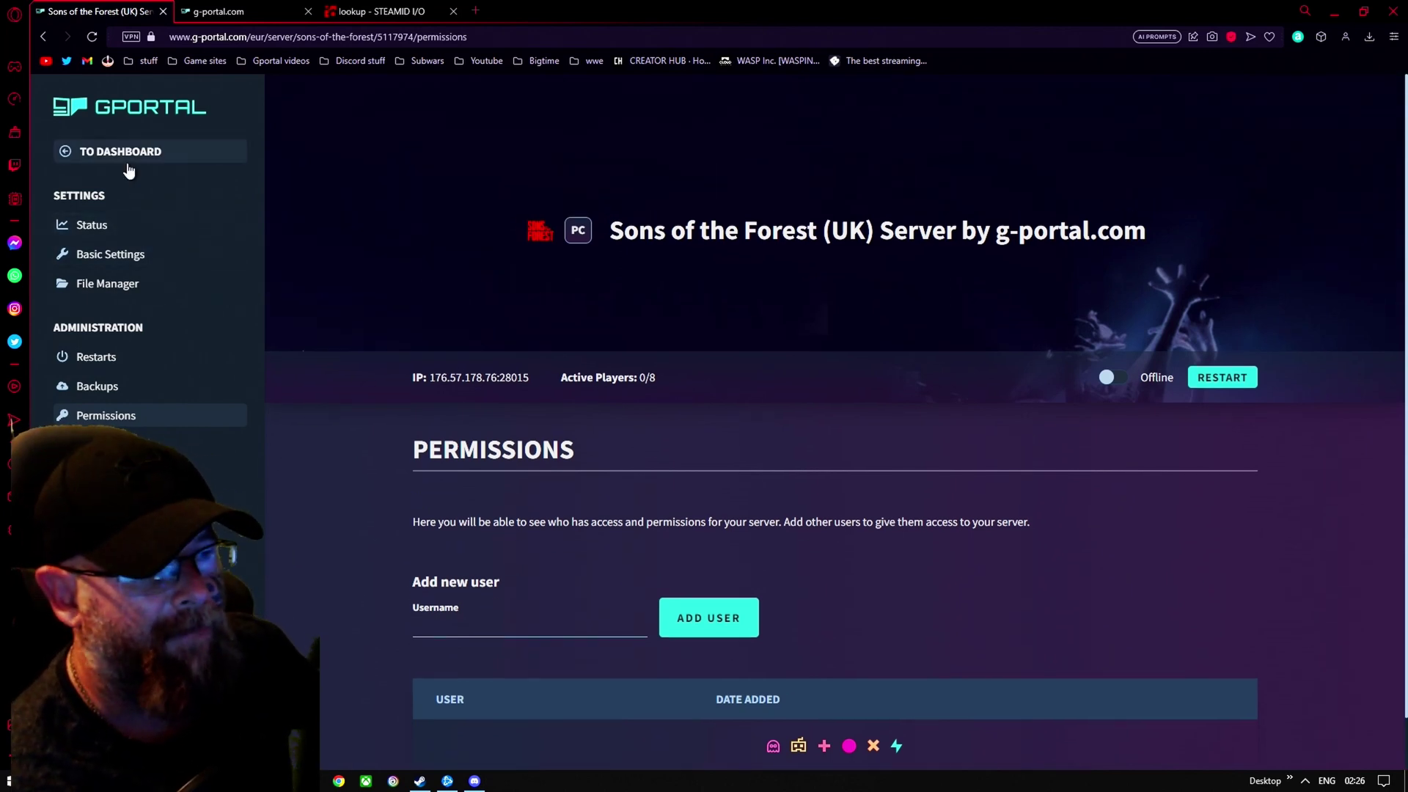
{"action": "left_click", "coordinate": [127, 166]}
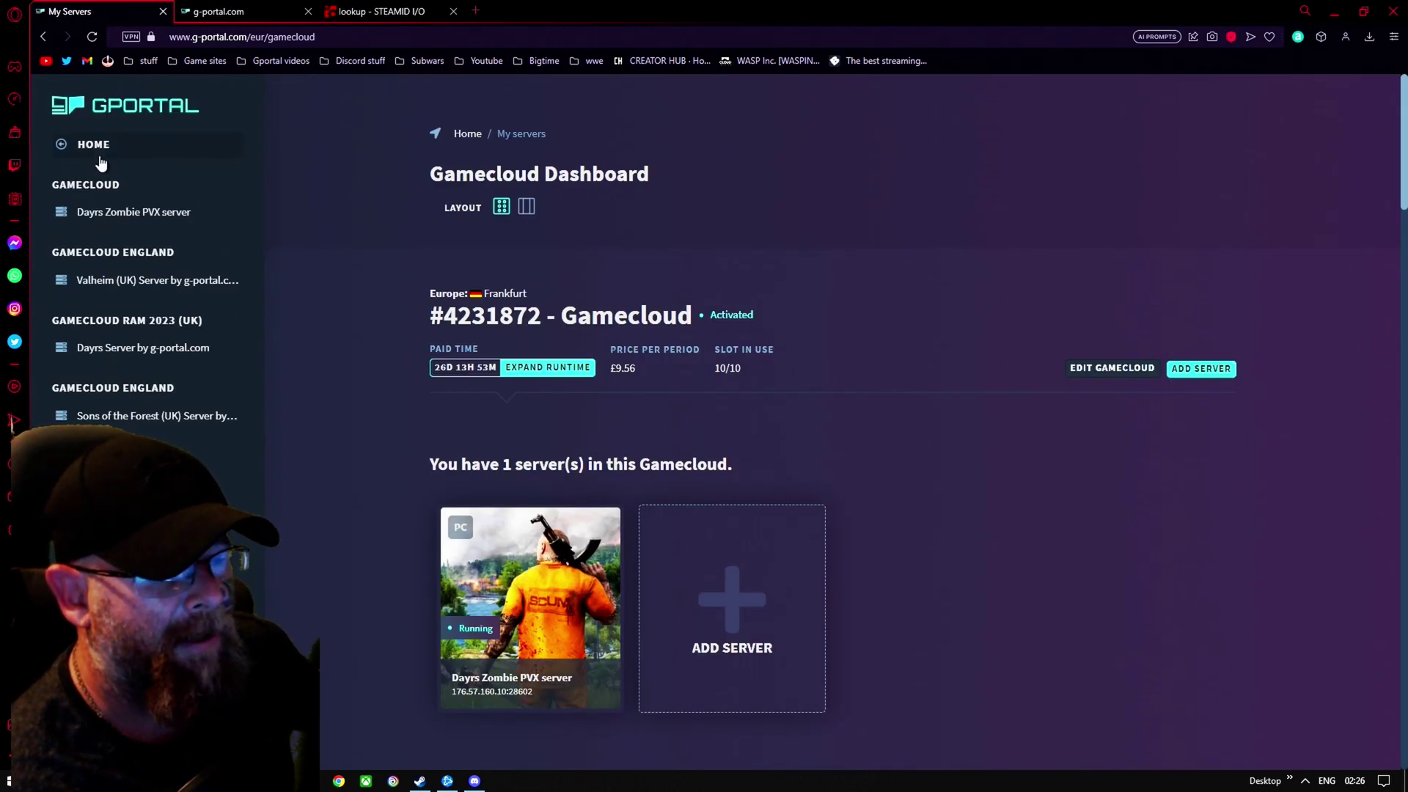
{"action": "left_click", "coordinate": [146, 416]}
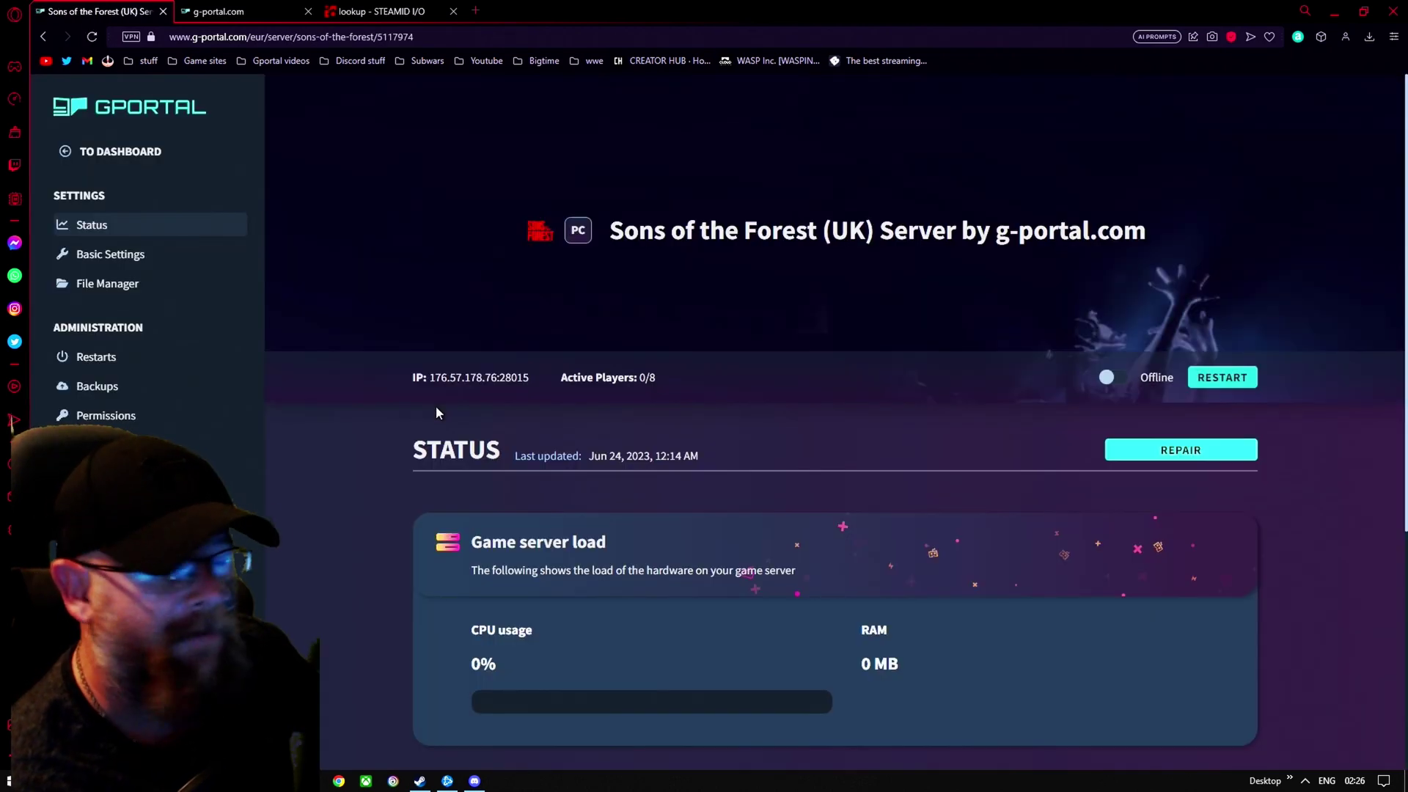
{"action": "scroll", "coordinate": [390, 389], "scroll_direction": "down", "scroll_amount": 2}
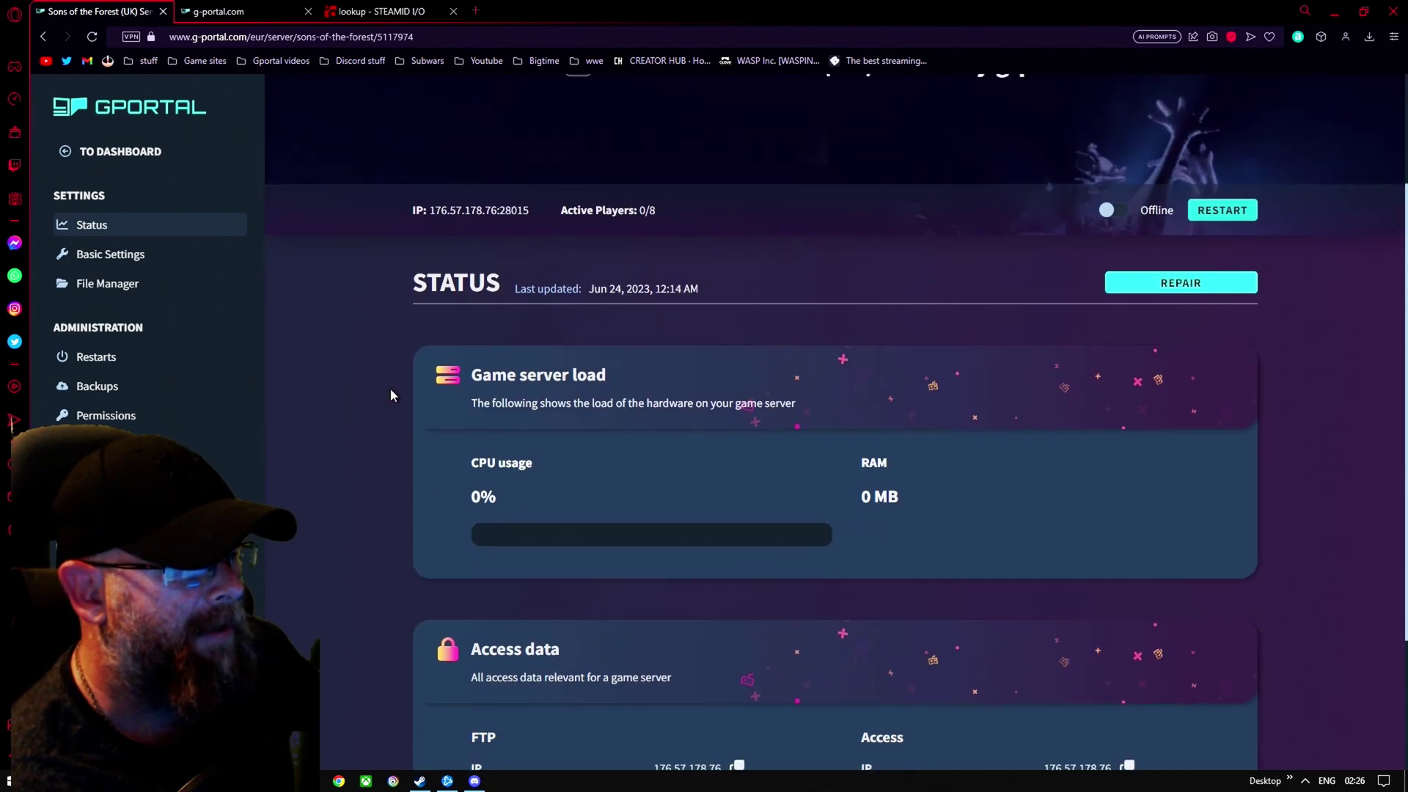
{"action": "scroll", "coordinate": [390, 396], "scroll_direction": "up", "scroll_amount": 2}
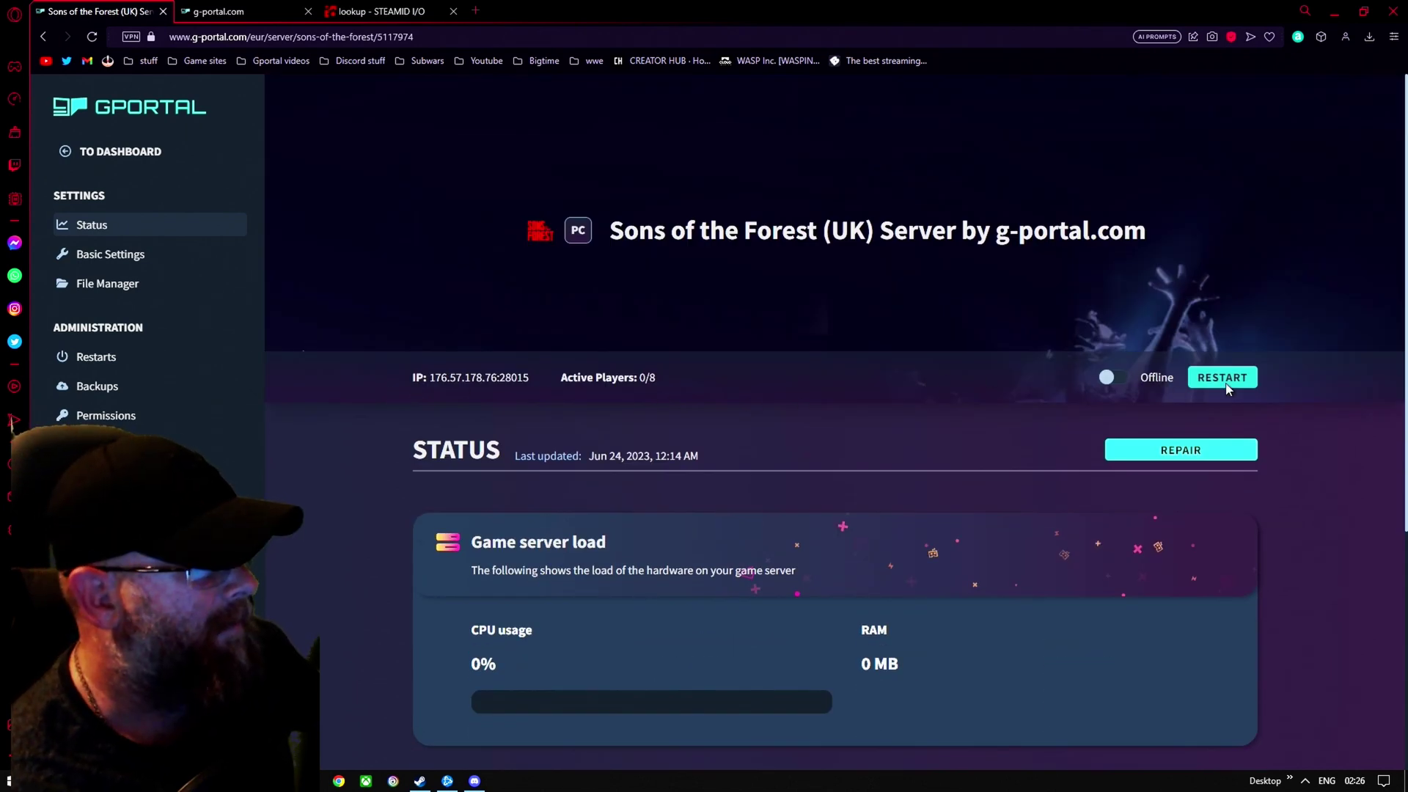
{"action": "left_click", "coordinate": [1115, 378]}
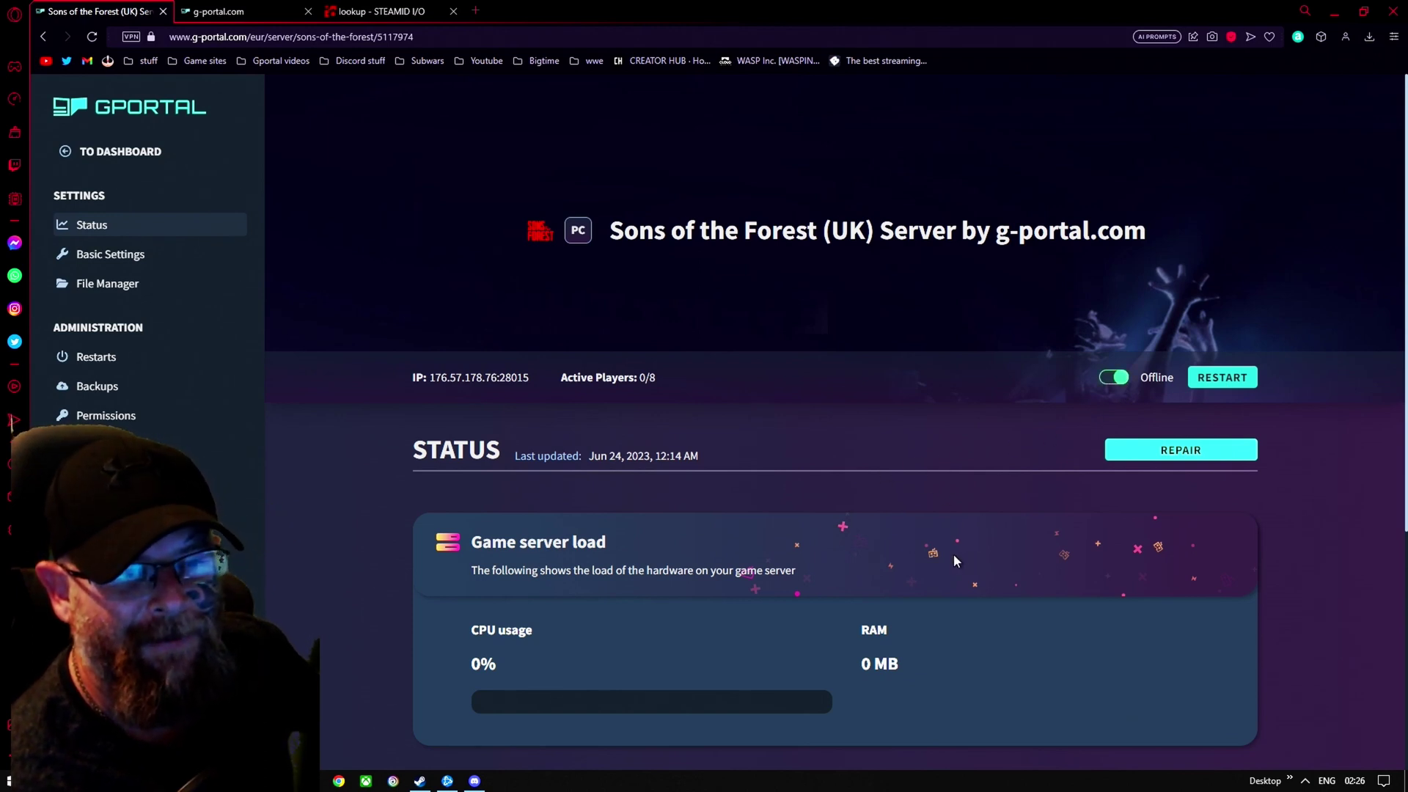